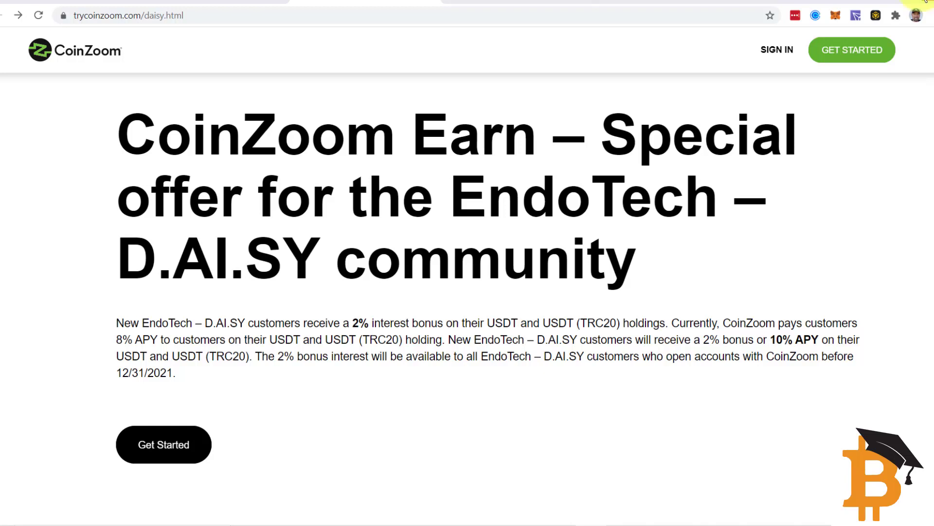
Step: View the assets in the TRON wallet extension and open the Daisy Coinzoom offer from the Daisy dashboard
click(854, 18)
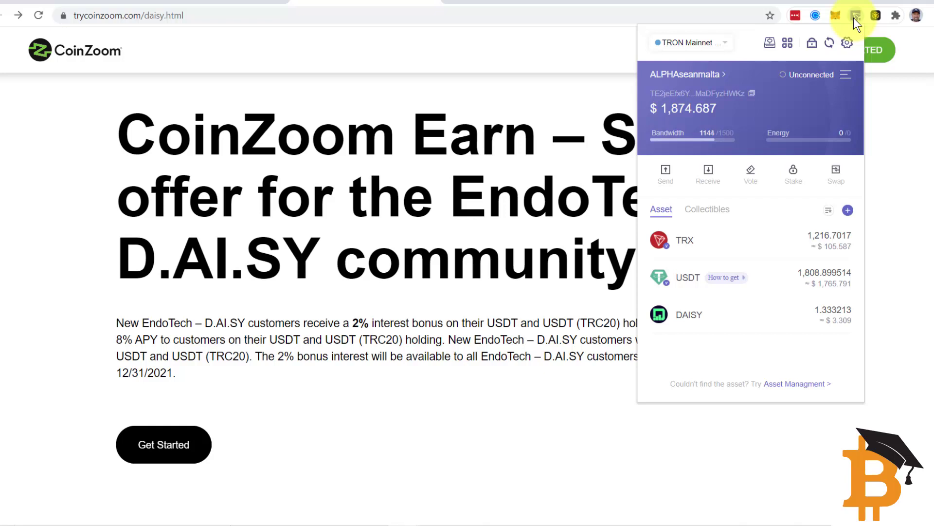
click(205, 4)
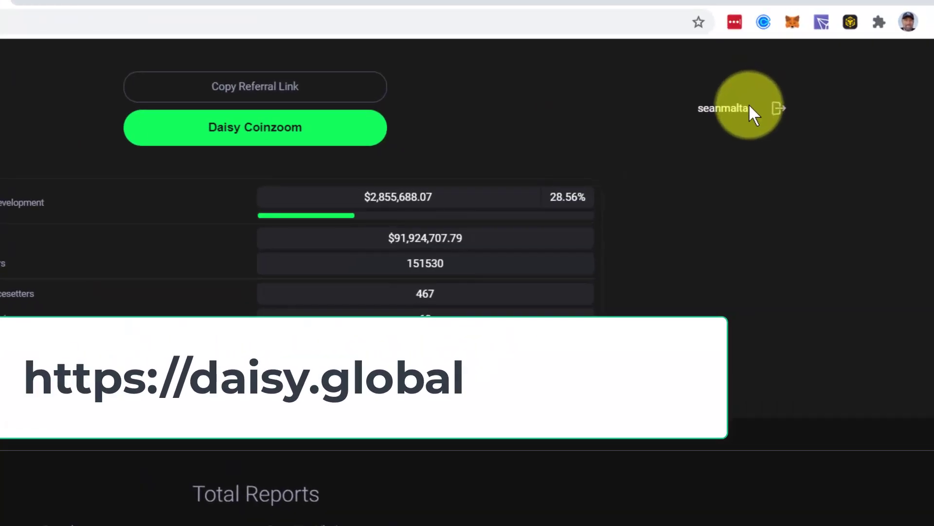
drag(749, 106, 697, 110)
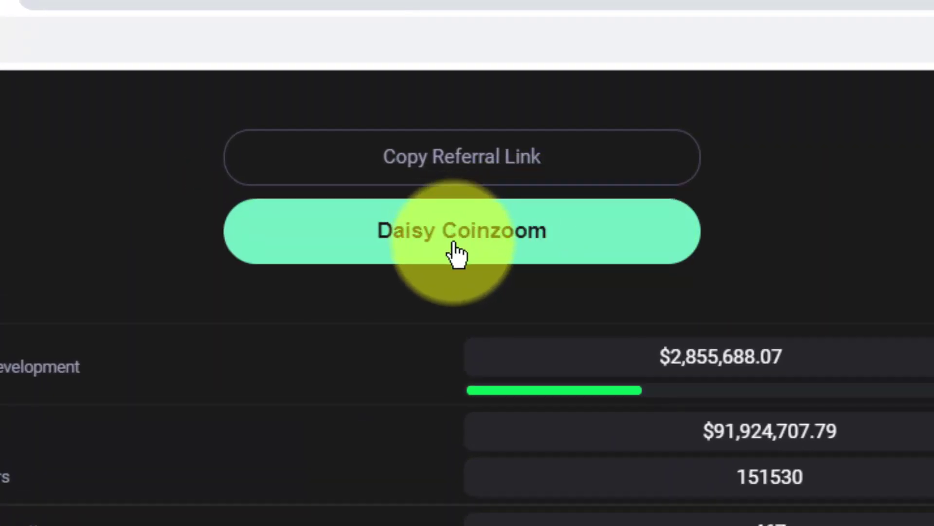
click(510, 244)
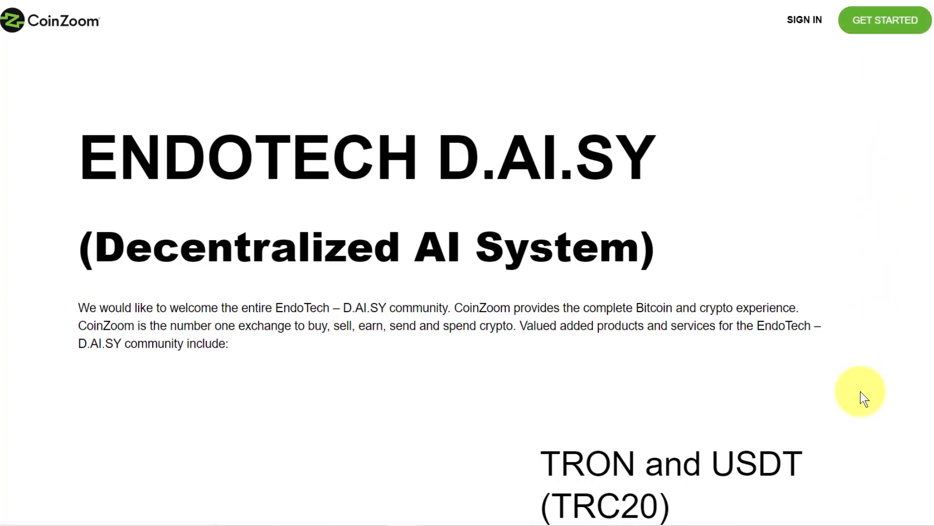
Step: Read through the CoinZoom community offer, submit the account registration form and verify the address from the confirmation email
scroll(860, 391, down, 3)
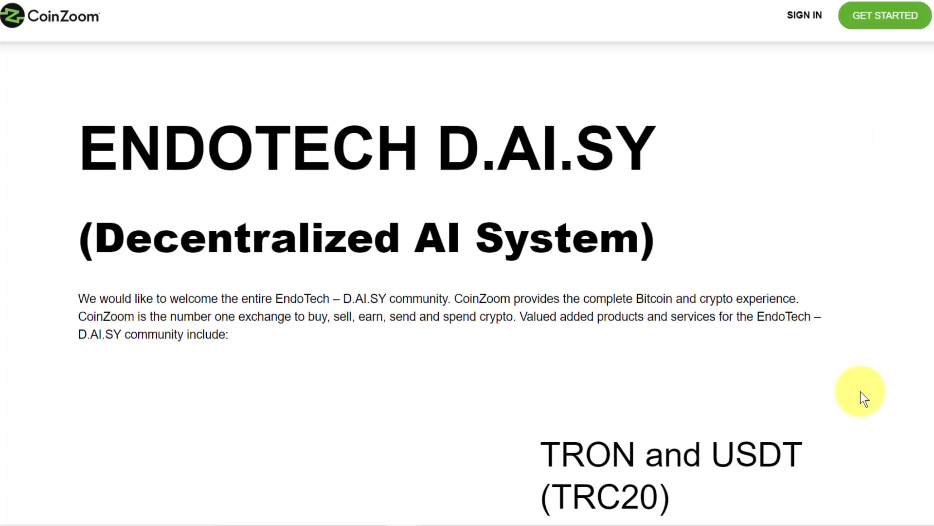
scroll(863, 398, down, 5)
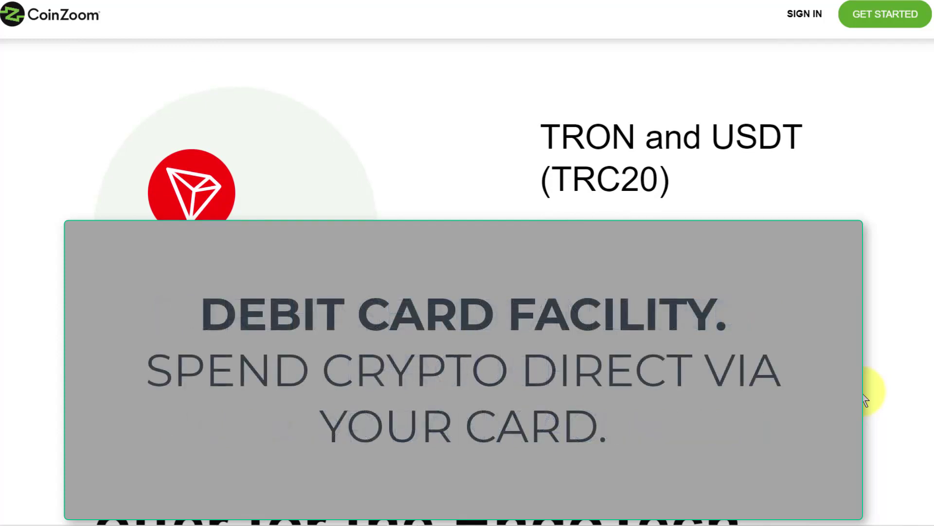
scroll(866, 400, down, 5)
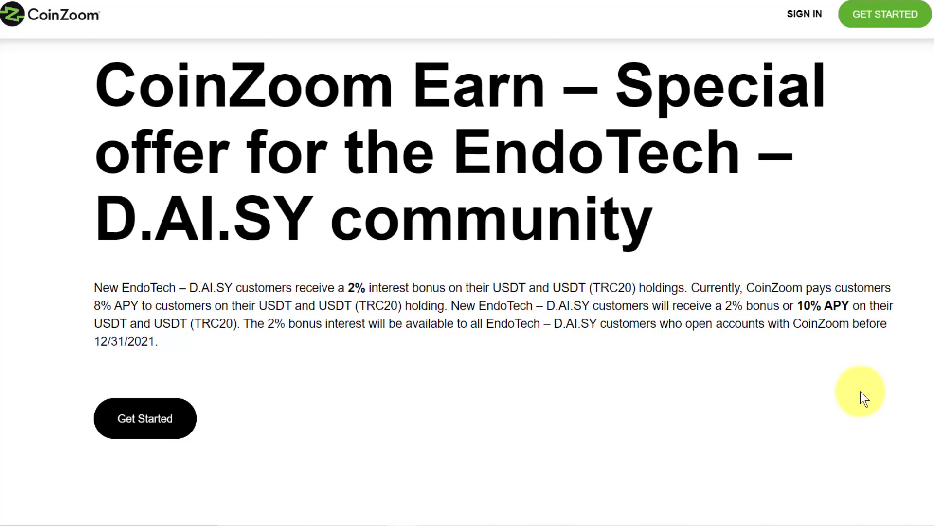
click(883, 18)
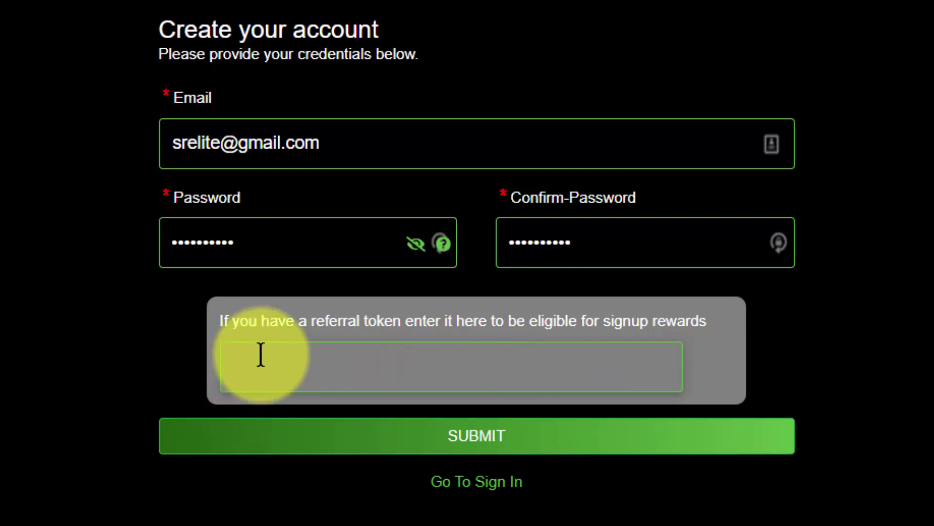
click(472, 441)
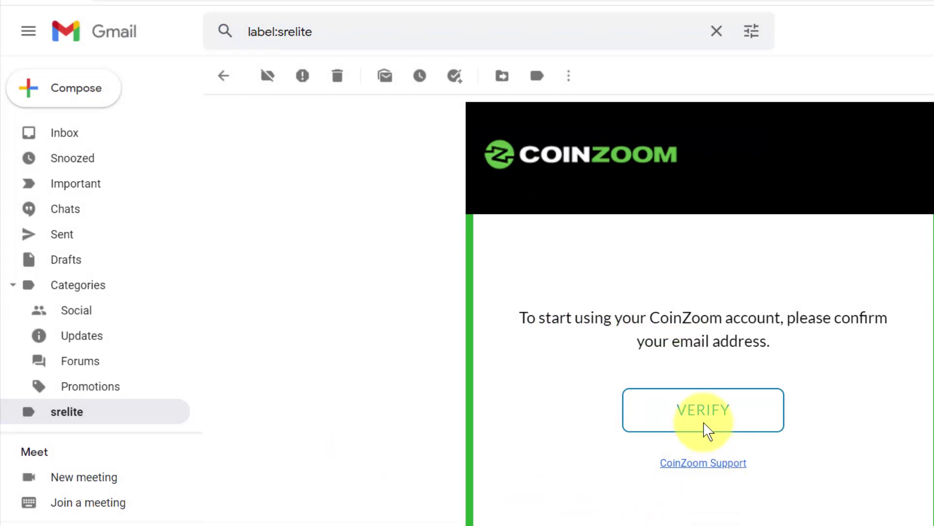
click(693, 409)
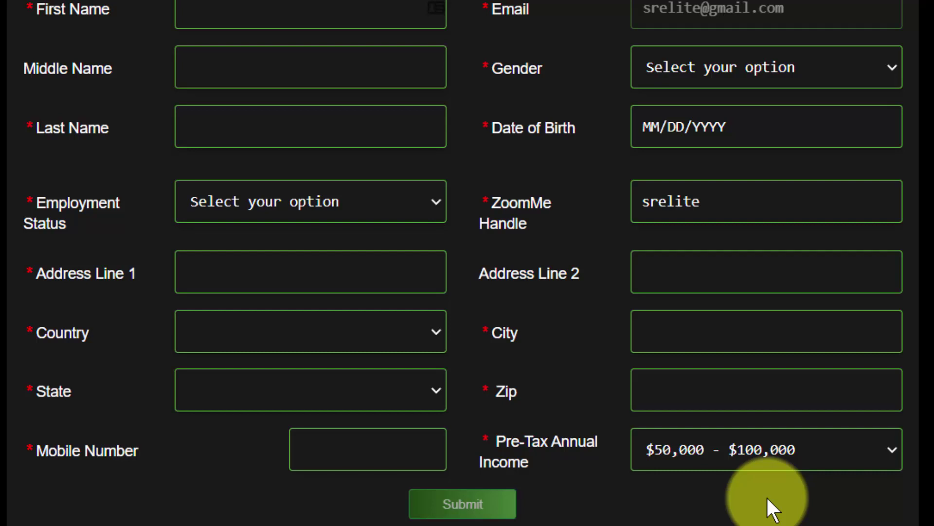
Step: Set the employment status to Full Time in the personal details form
click(431, 199)
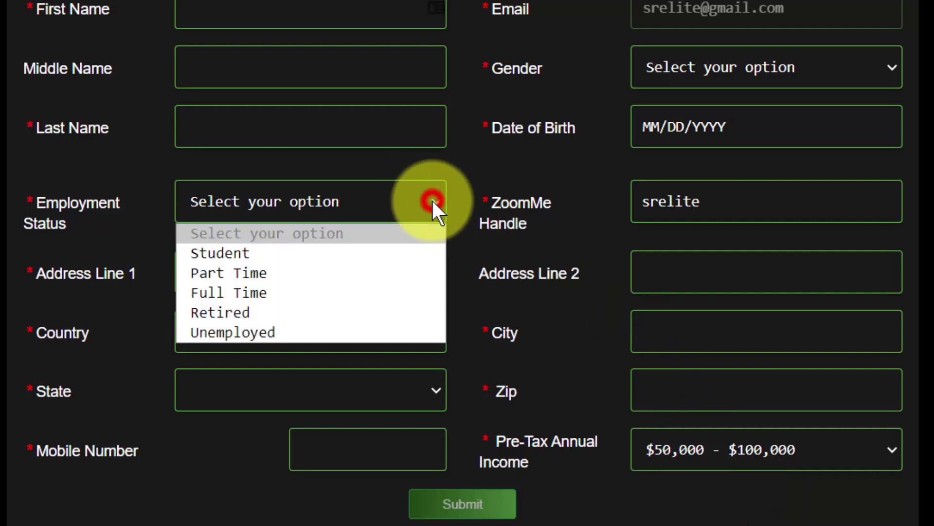
click(247, 283)
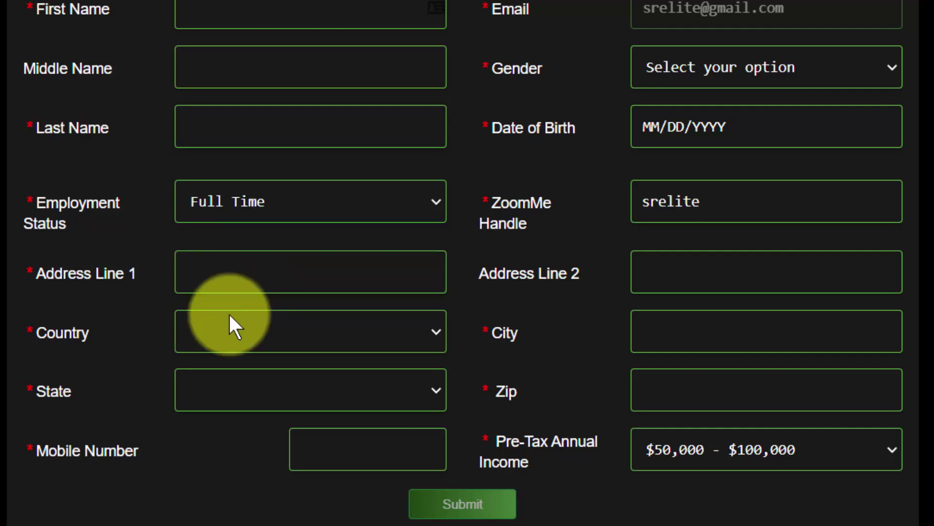
click(298, 453)
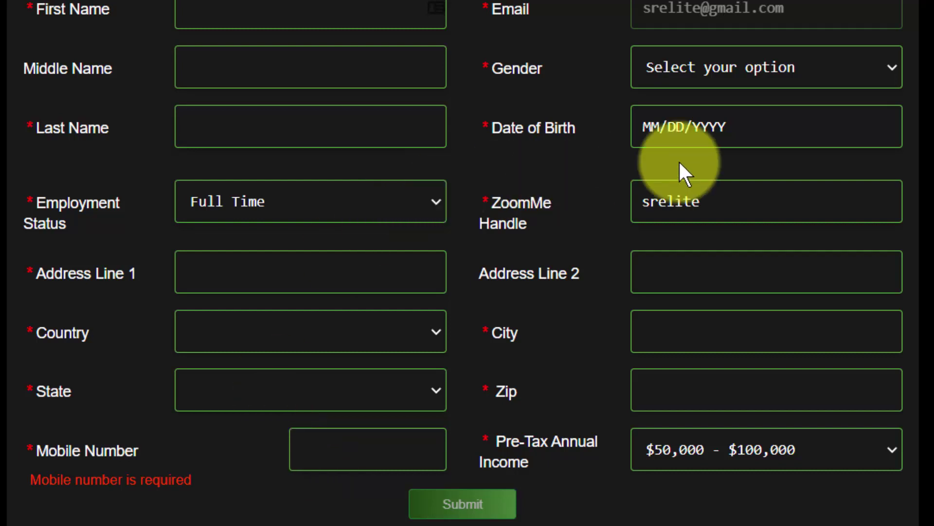
Step: Choose a date of birth with the calendar picker and set the ZoomMe handle to myusername
click(723, 126)
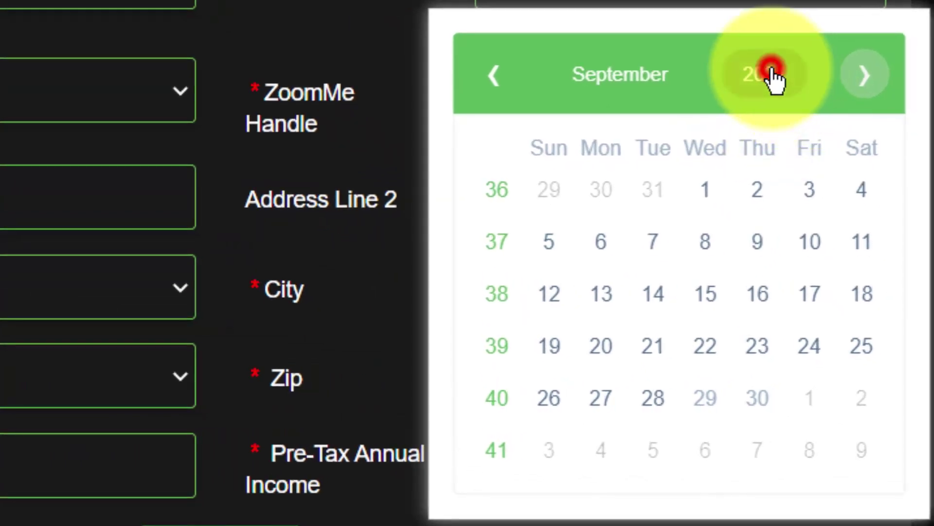
click(774, 78)
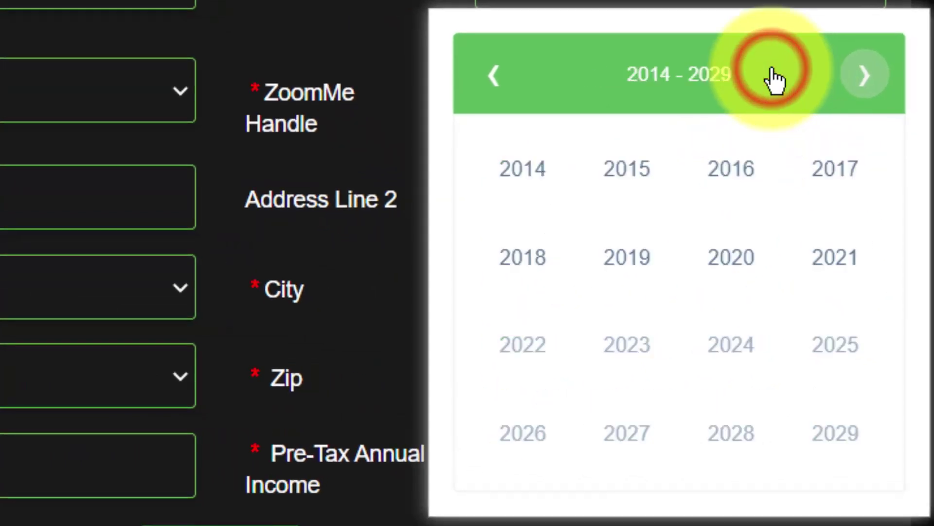
click(493, 74)
click(492, 74)
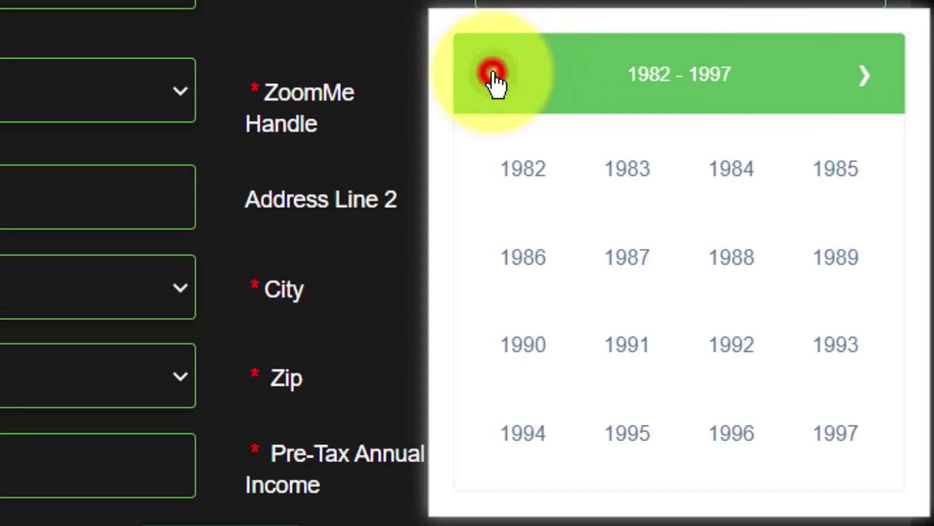
click(493, 74)
click(493, 74)
click(493, 74)
click(492, 74)
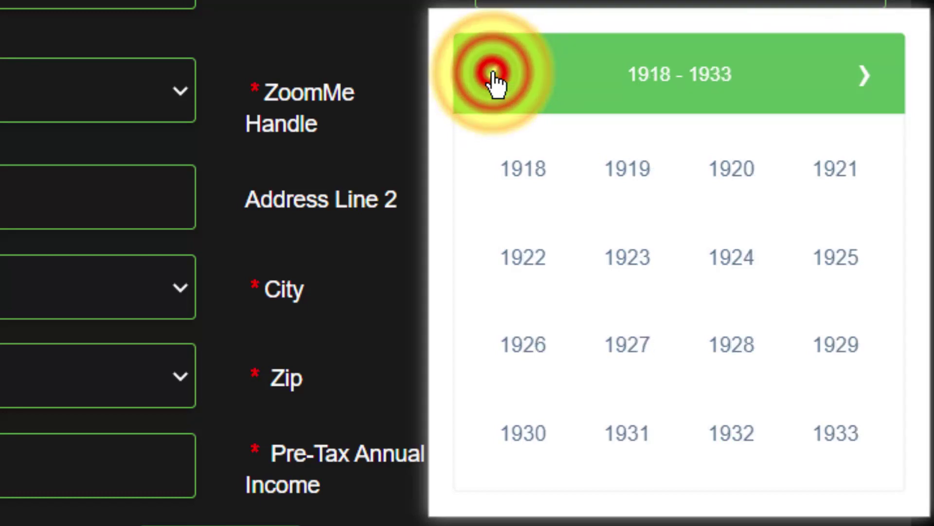
click(493, 74)
click(493, 74)
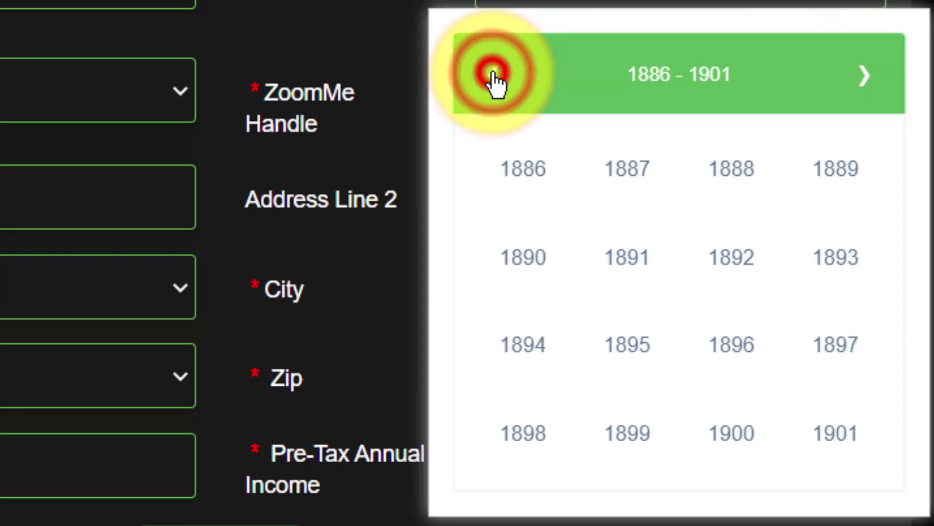
click(534, 179)
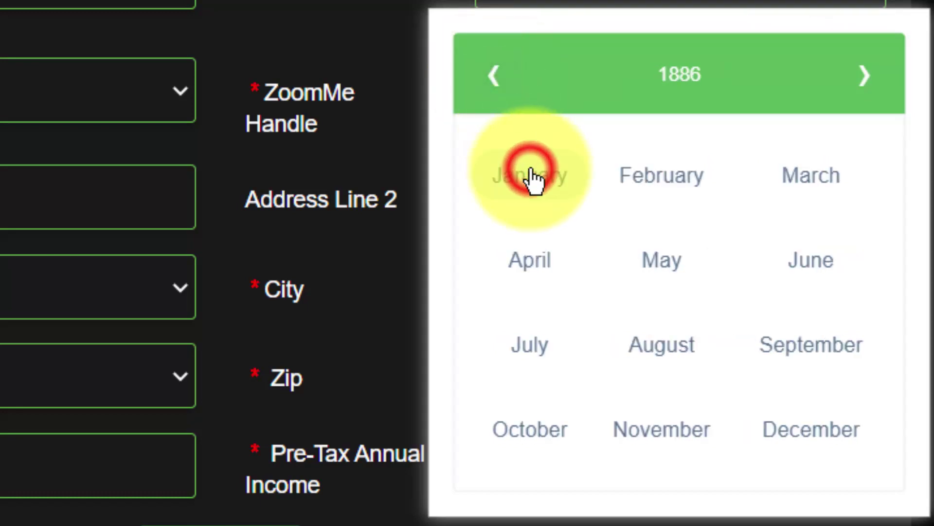
click(669, 267)
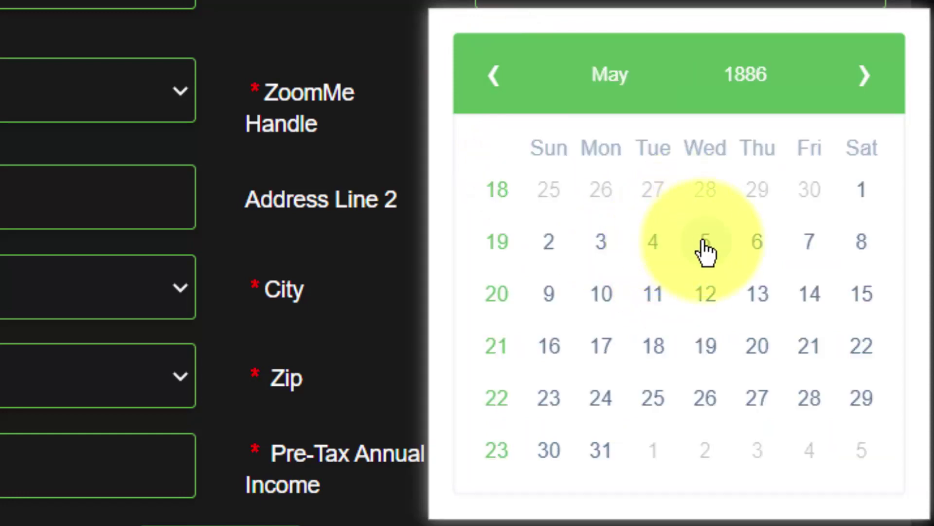
click(704, 242)
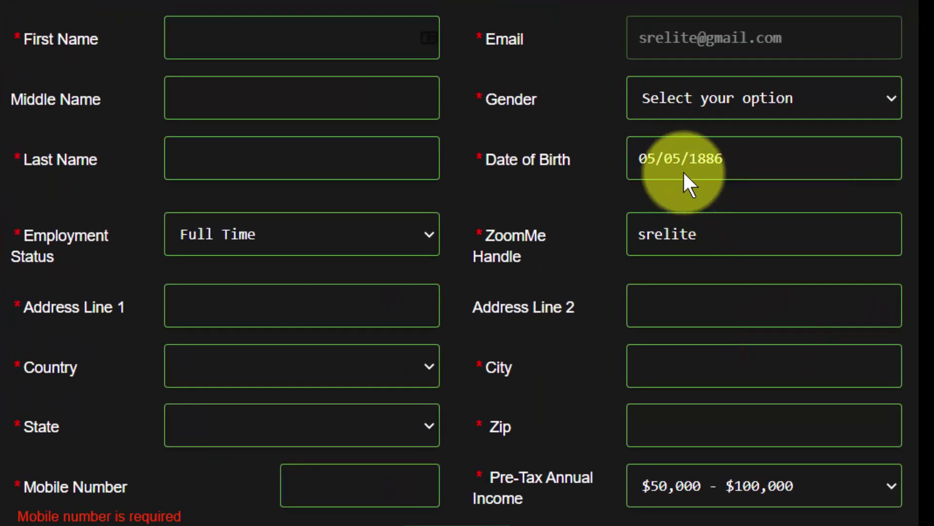
drag(703, 236, 625, 237)
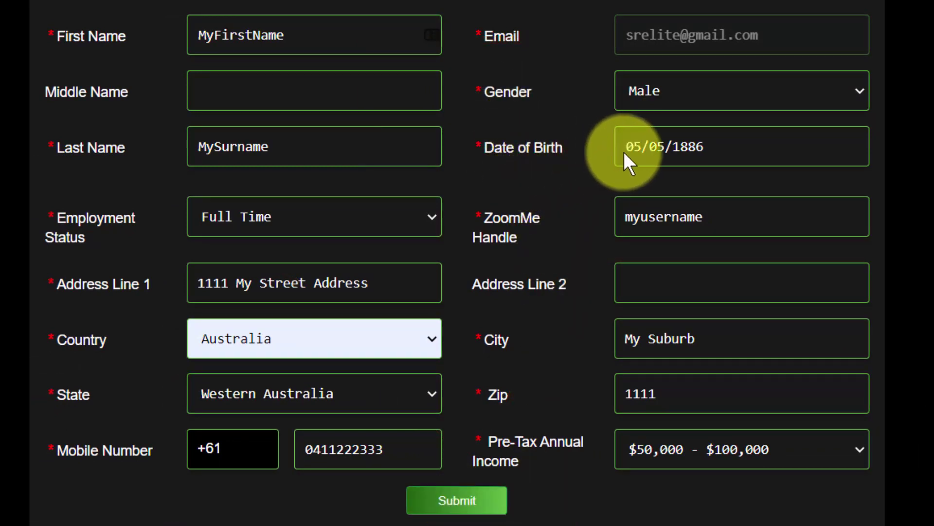
mouse_move(171, 157)
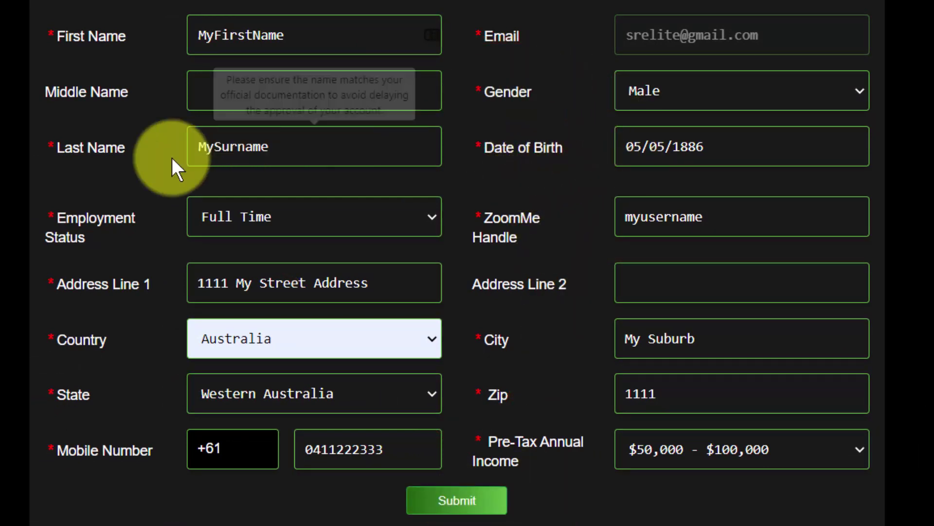
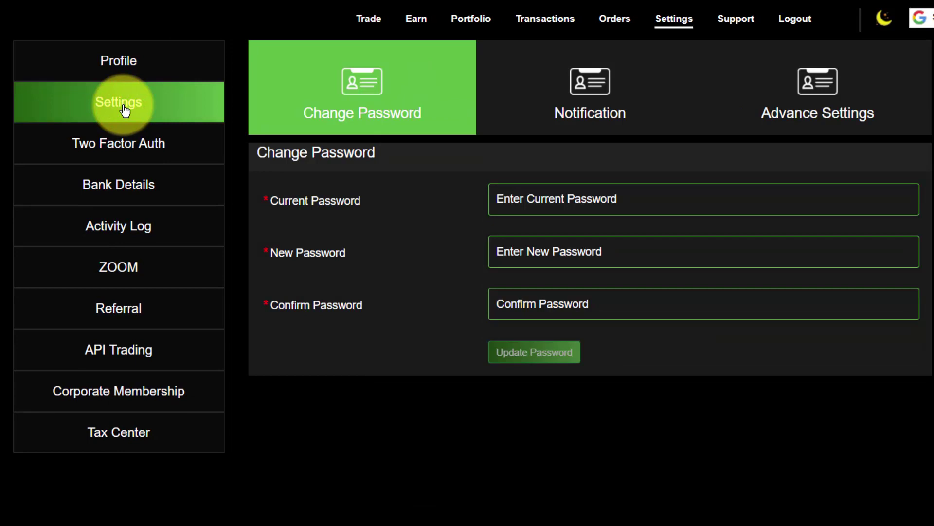
Step: Look through the account's notification, advanced, two-factor authentication, bank details and ZOOM token settings
click(593, 97)
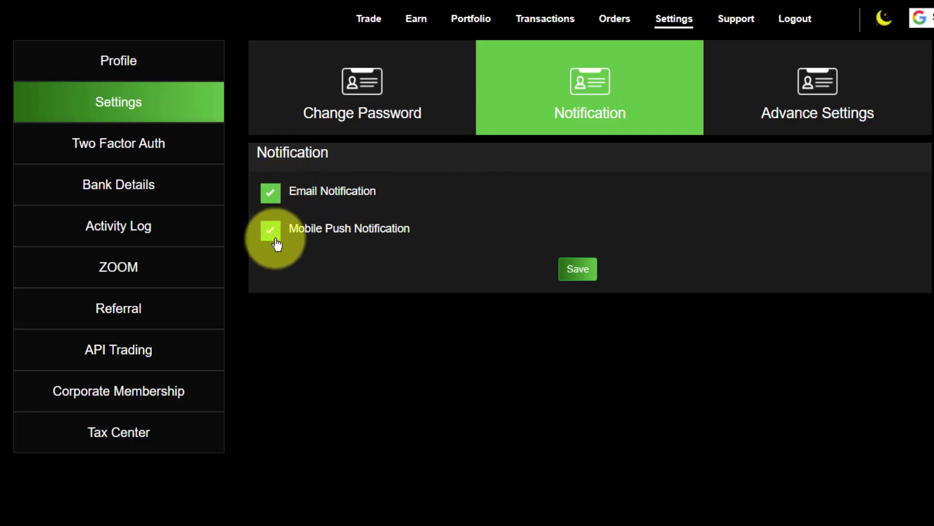
click(833, 87)
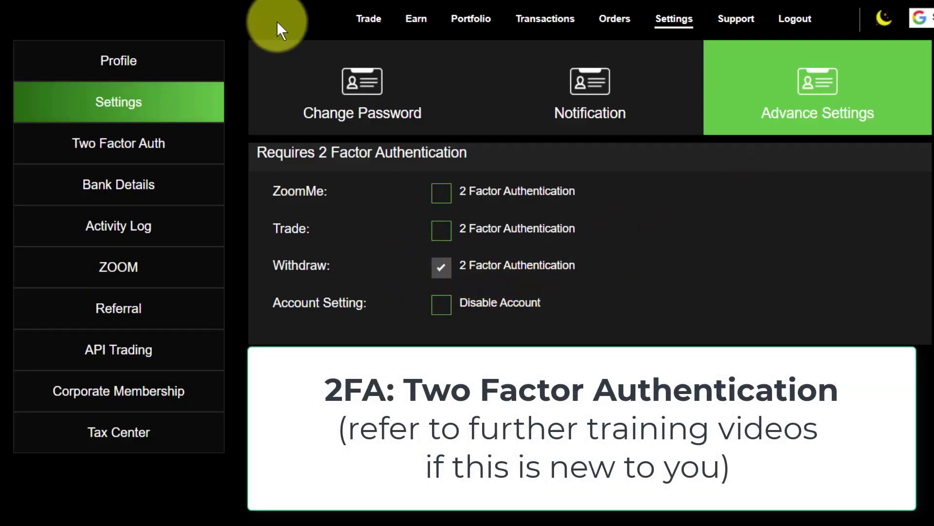
click(115, 152)
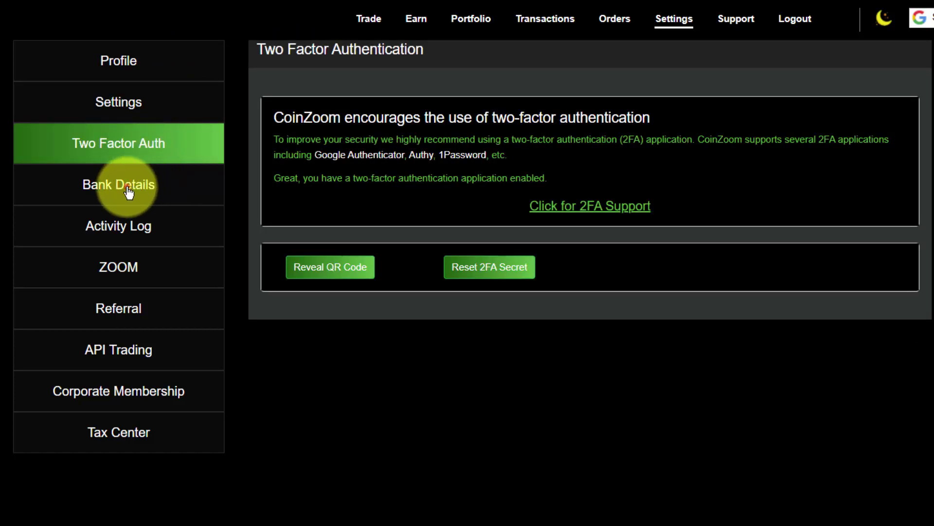
click(128, 190)
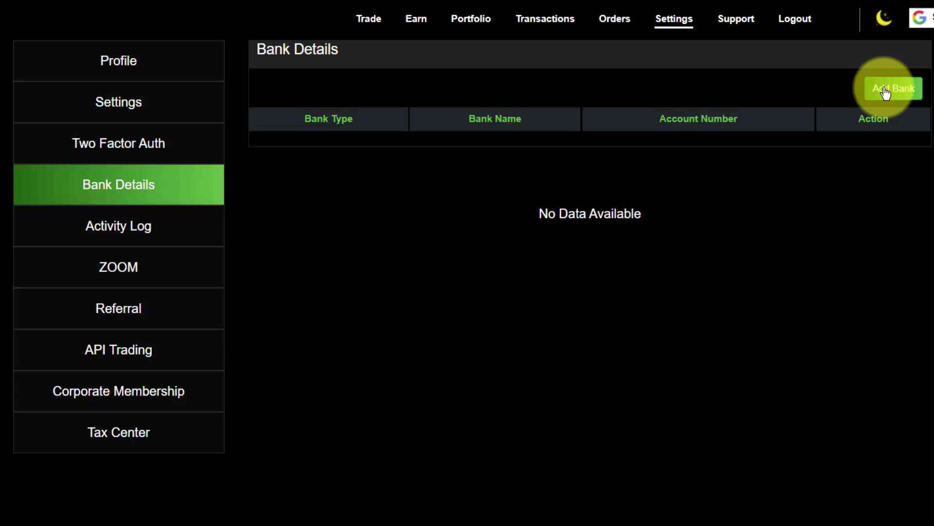
click(173, 273)
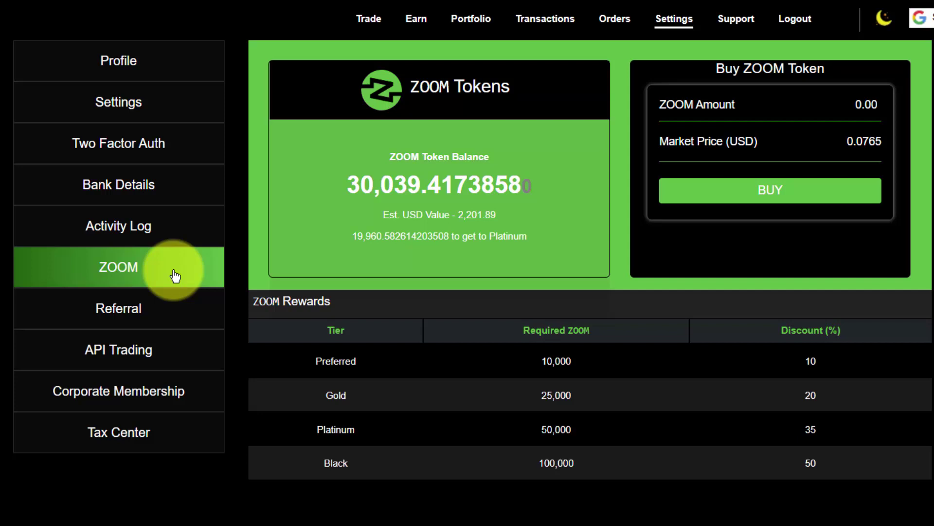
Step: Open the account's referral program and copy the personal referral link and the referral code
click(134, 315)
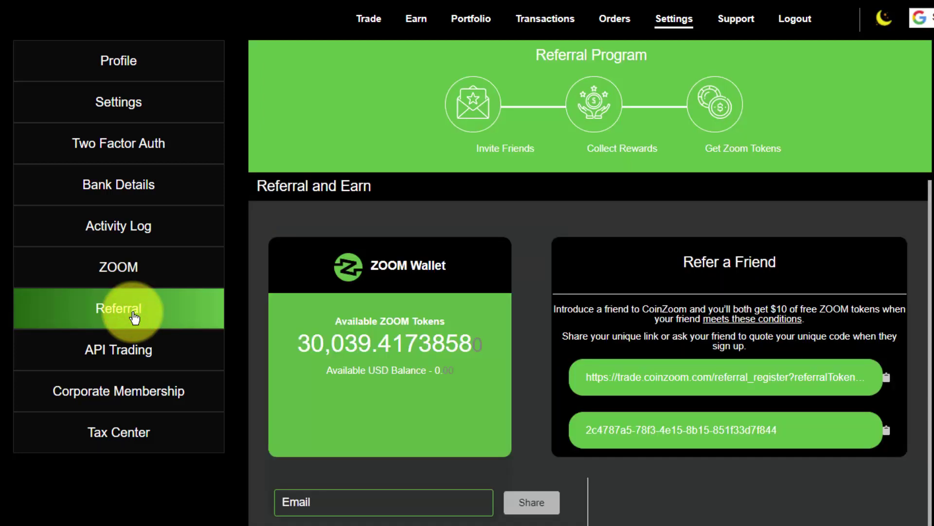
click(888, 381)
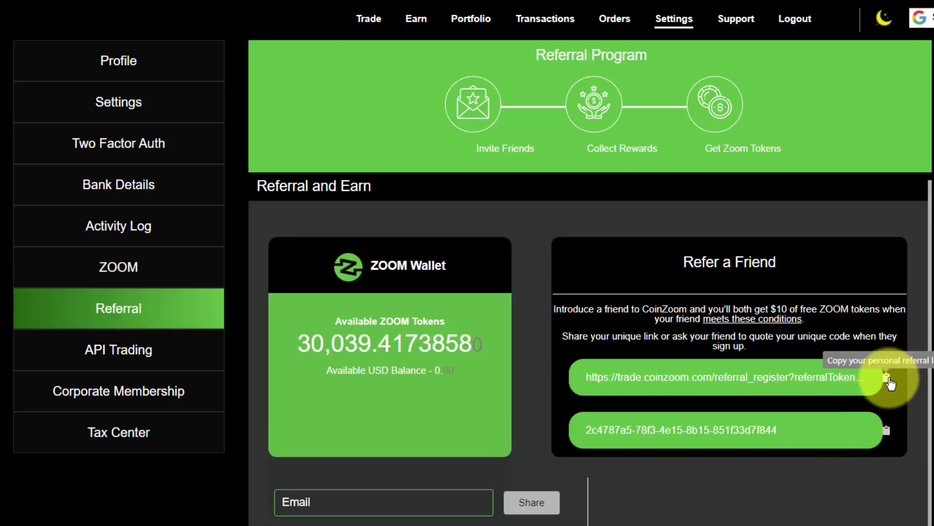
click(885, 431)
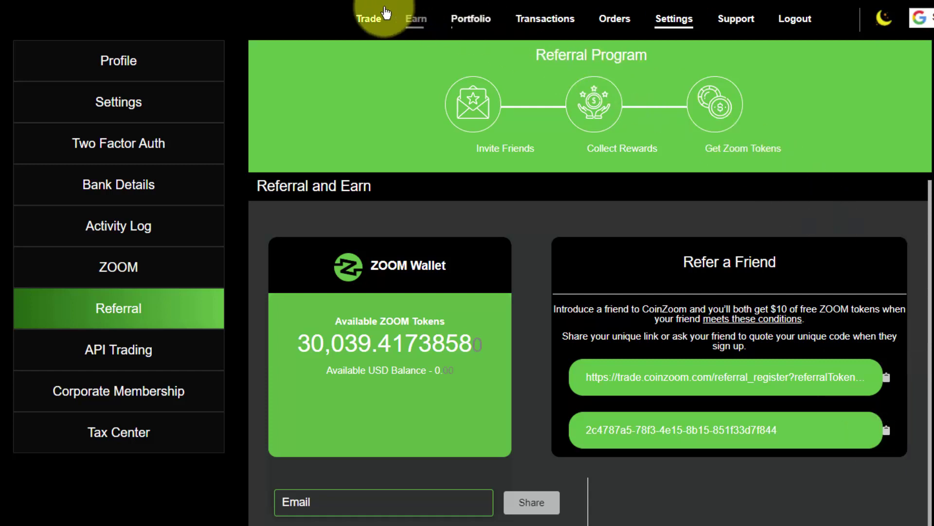
Step: Go to the trading view and search the USDT market list for zoom
click(366, 20)
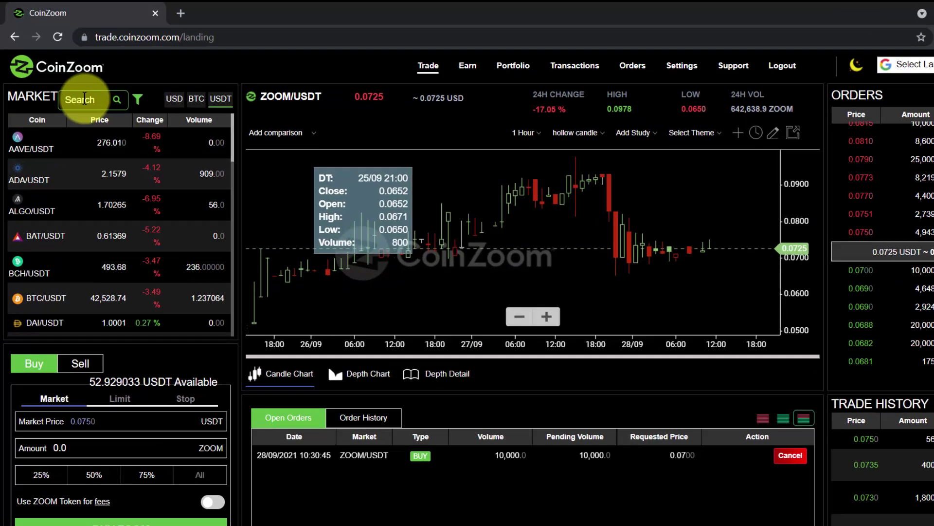
click(84, 98)
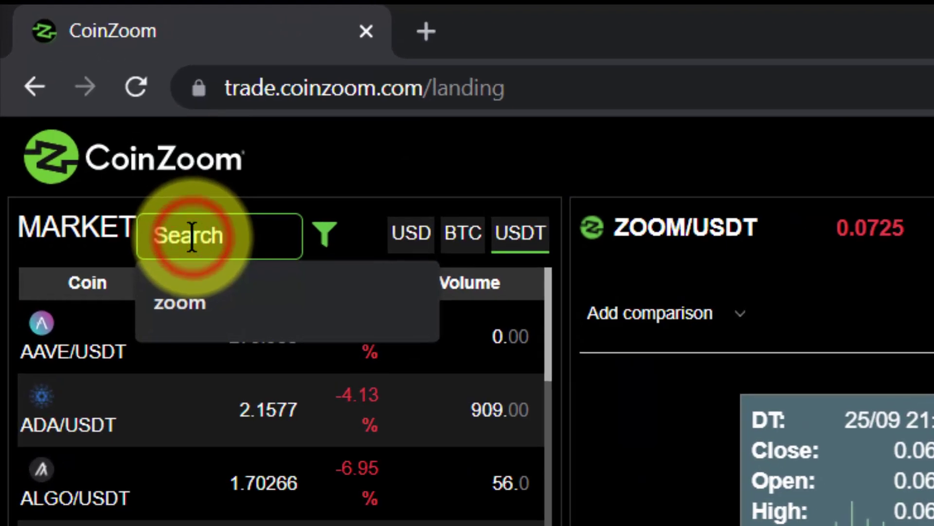
click(198, 309)
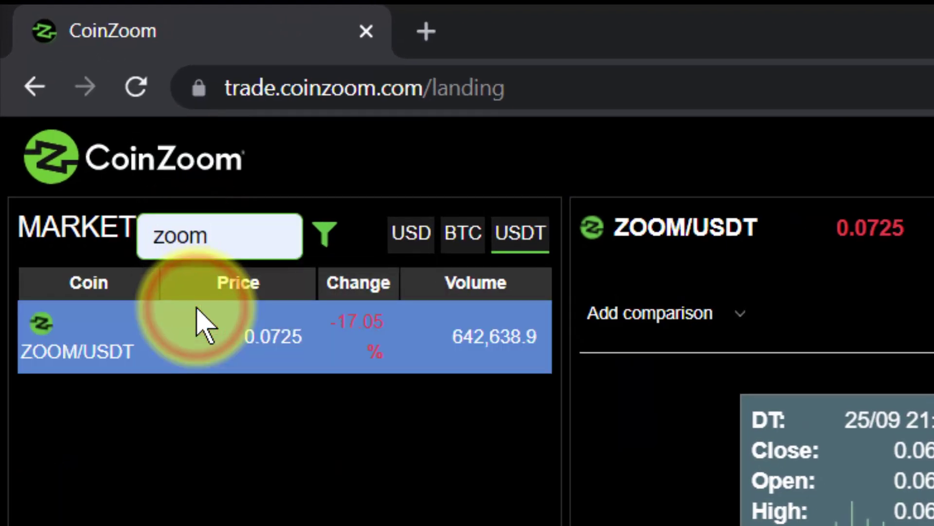
Step: Select the ZOOM/USDT market and fill in a market buy for 1000, changed to 500 ZOOM, with ZOOM Token for fees enabled
click(91, 341)
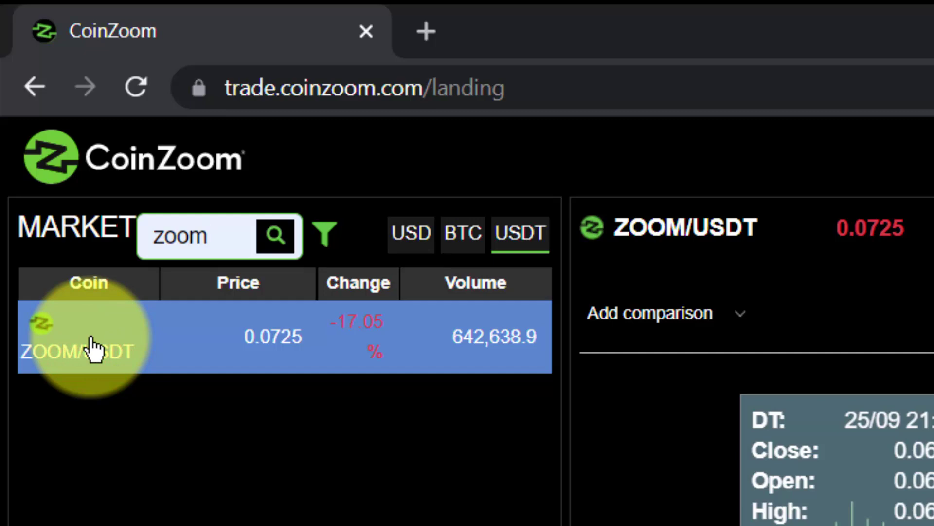
click(91, 346)
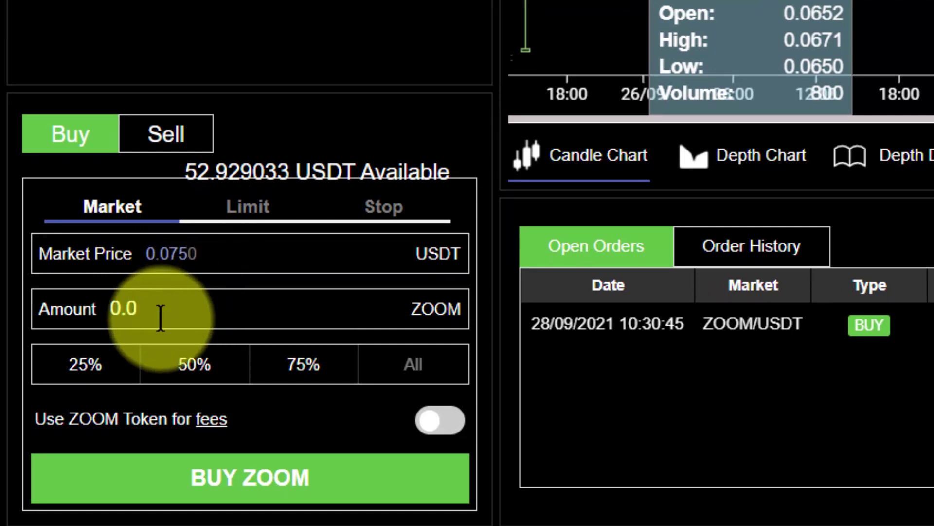
click(148, 305)
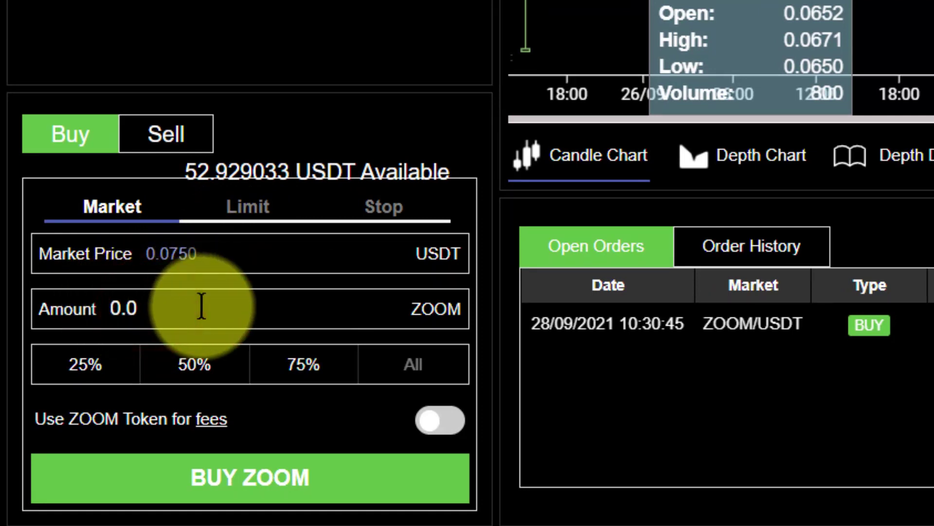
text(1000)
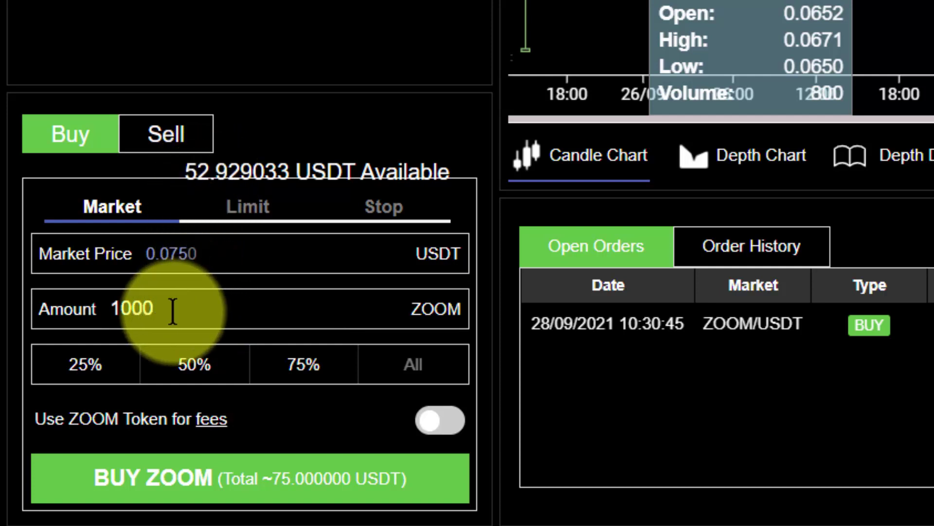
click(429, 433)
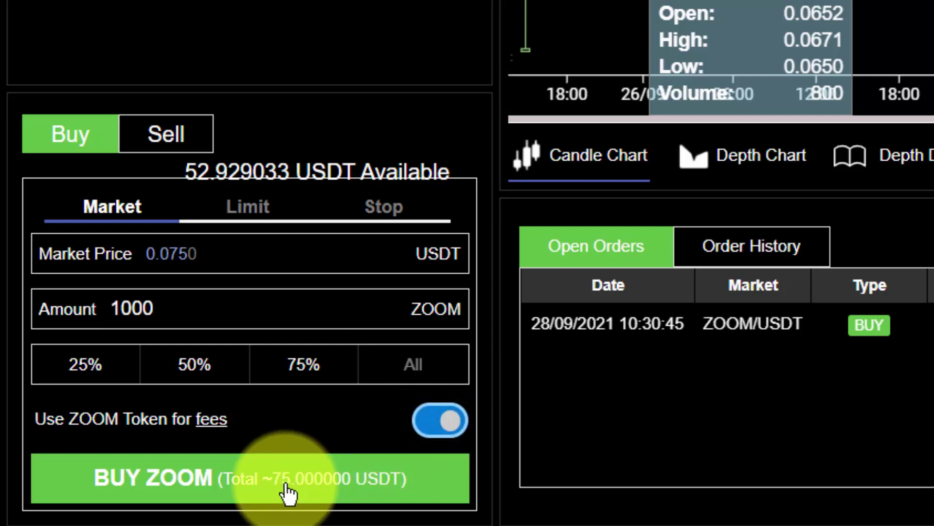
drag(152, 307, 73, 311)
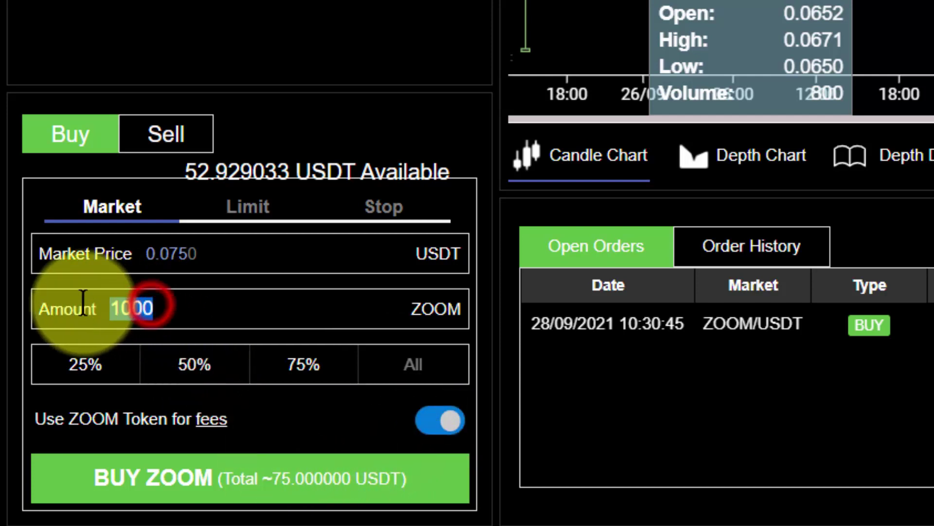
text(500)
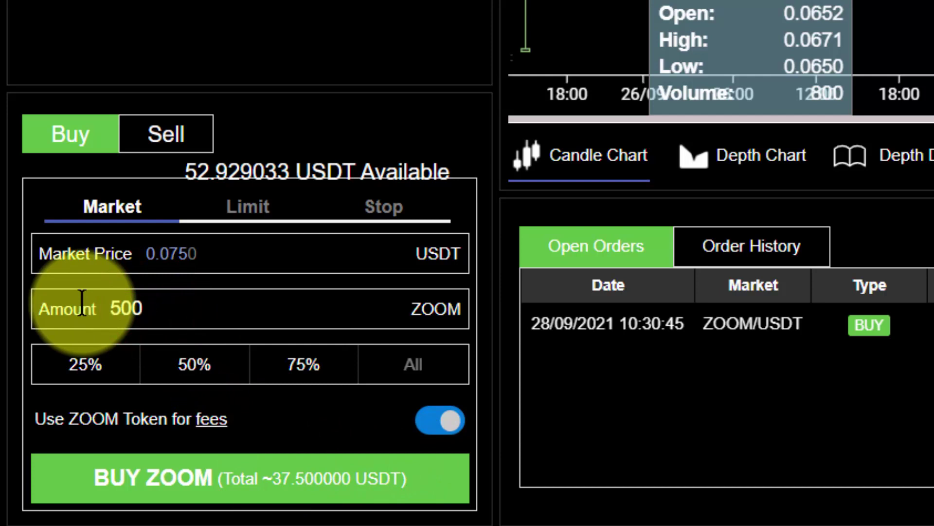
Step: Place a limit buy order for 500 ZOOM at 0.07 USDT and cancel that order in the open orders
click(248, 209)
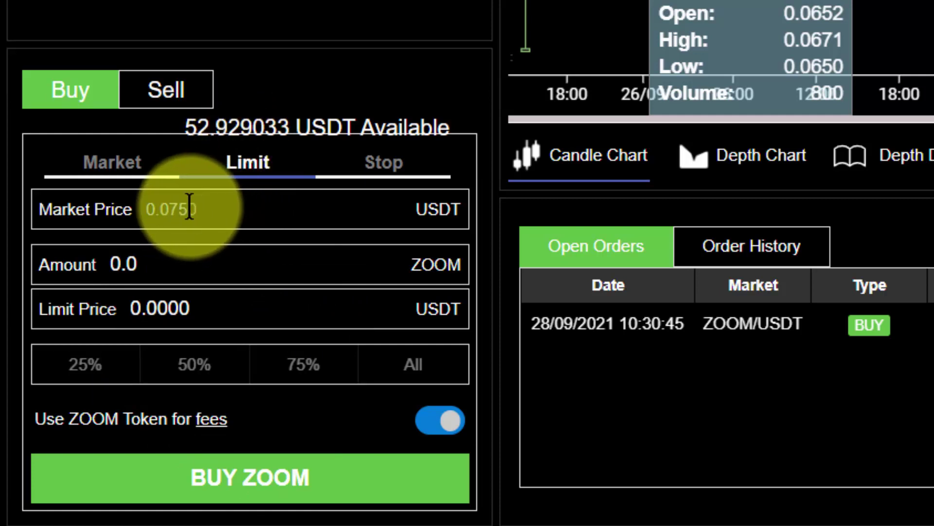
drag(204, 210, 167, 209)
click(112, 263)
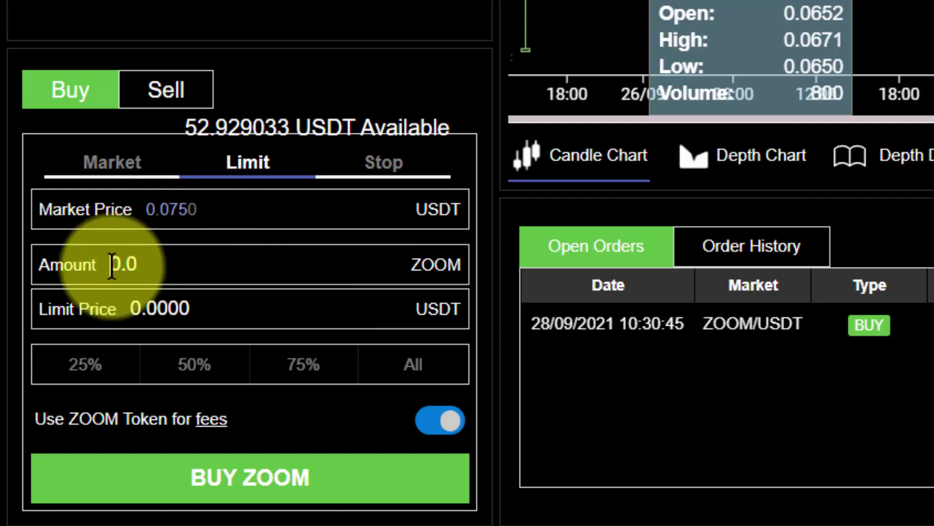
text(500)
click(215, 307)
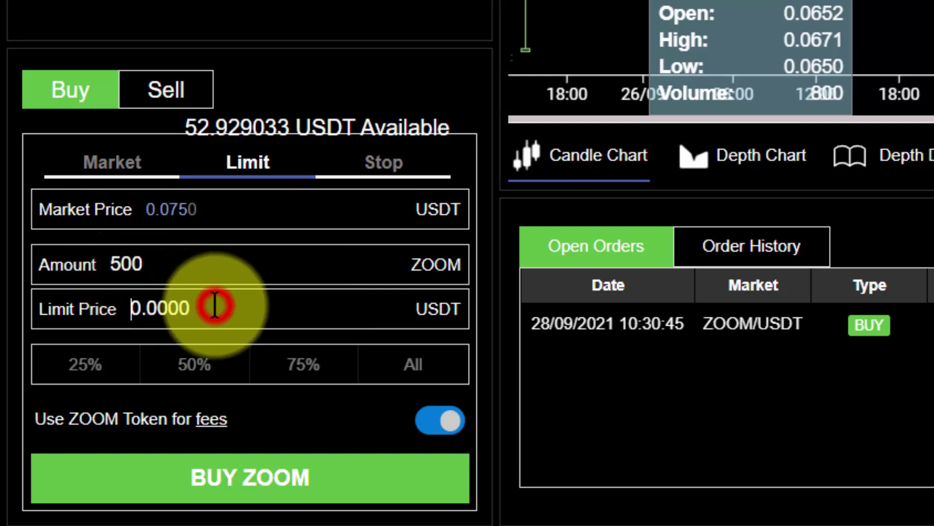
text(0.0)
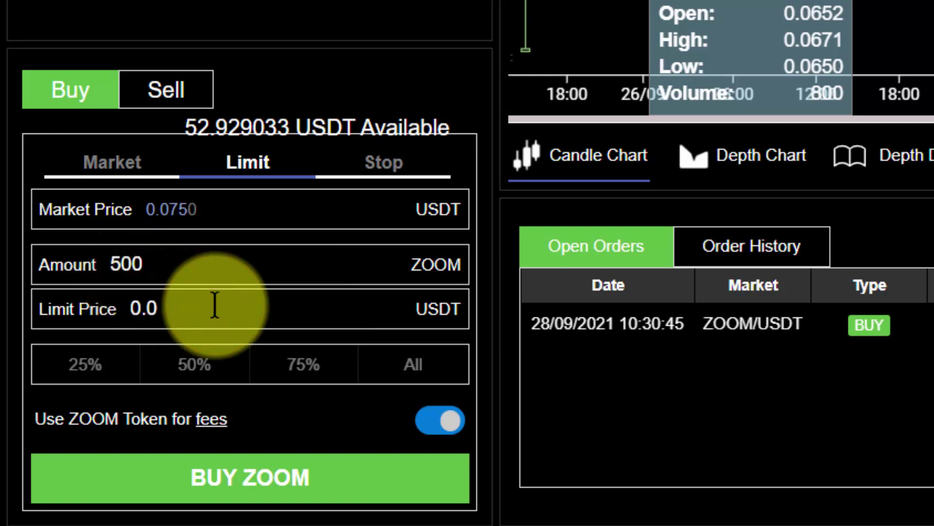
text(7)
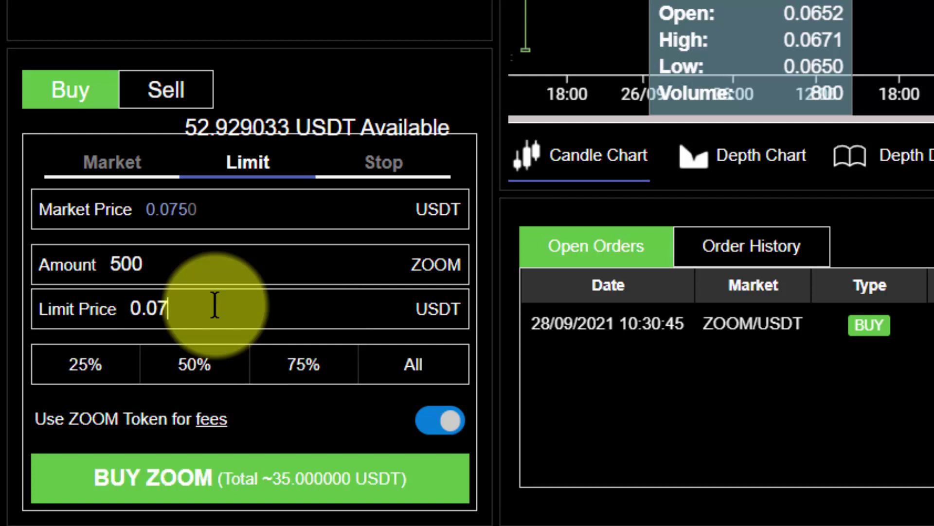
click(197, 486)
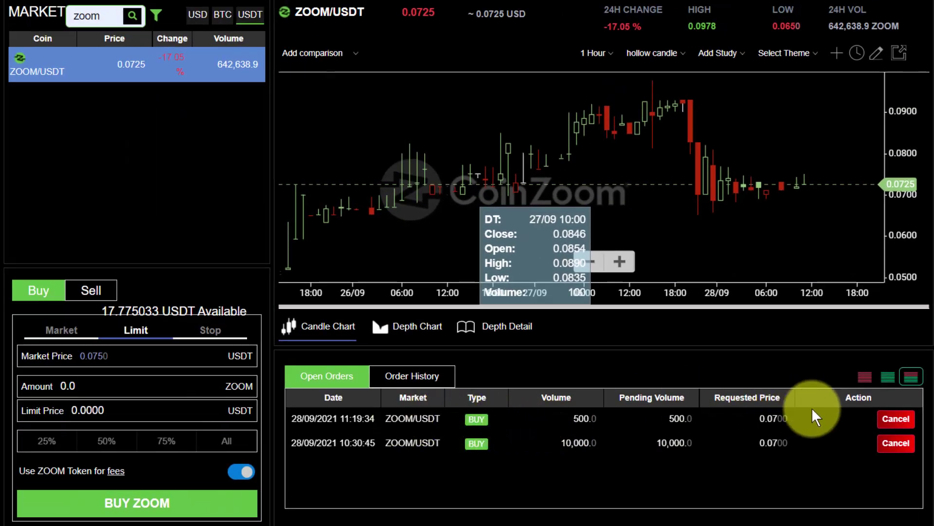
click(896, 419)
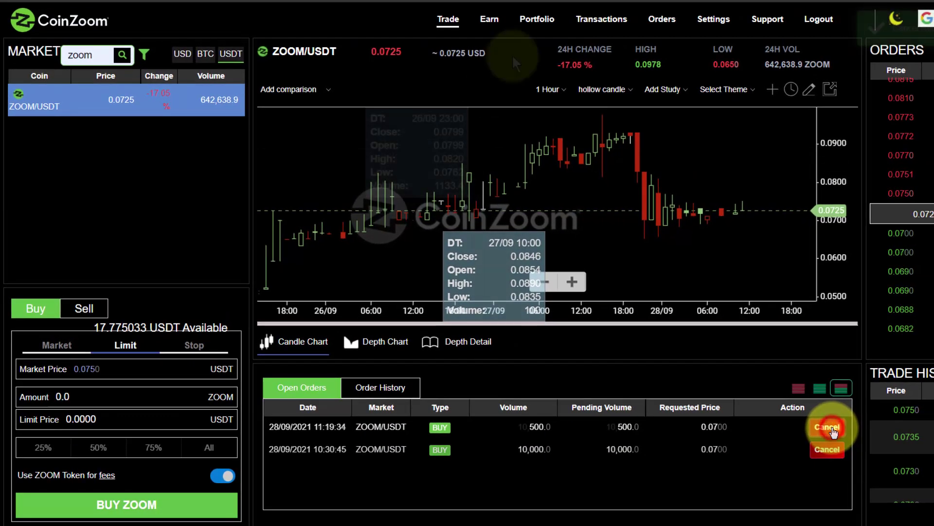
Step: Look through the Earn section, wallet overview, trade wallet, earn wallet and prepaid spend wallet
click(490, 21)
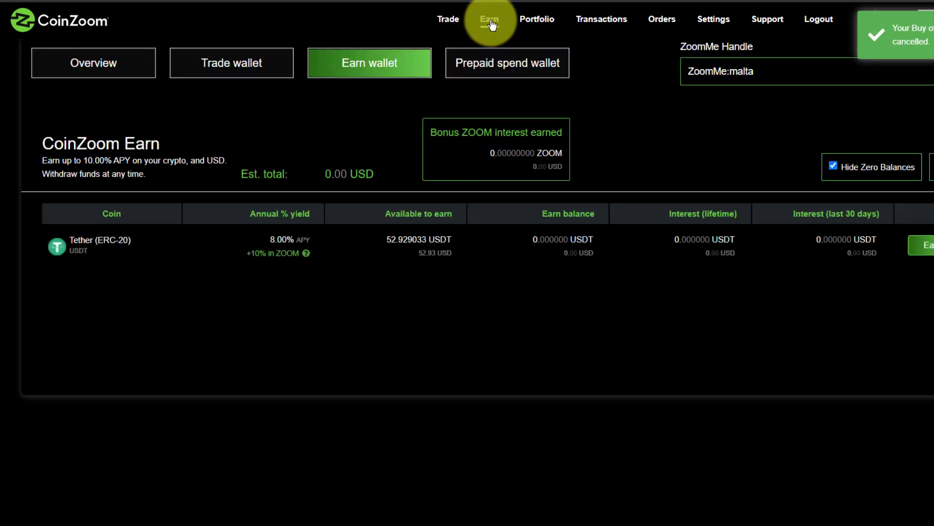
click(78, 62)
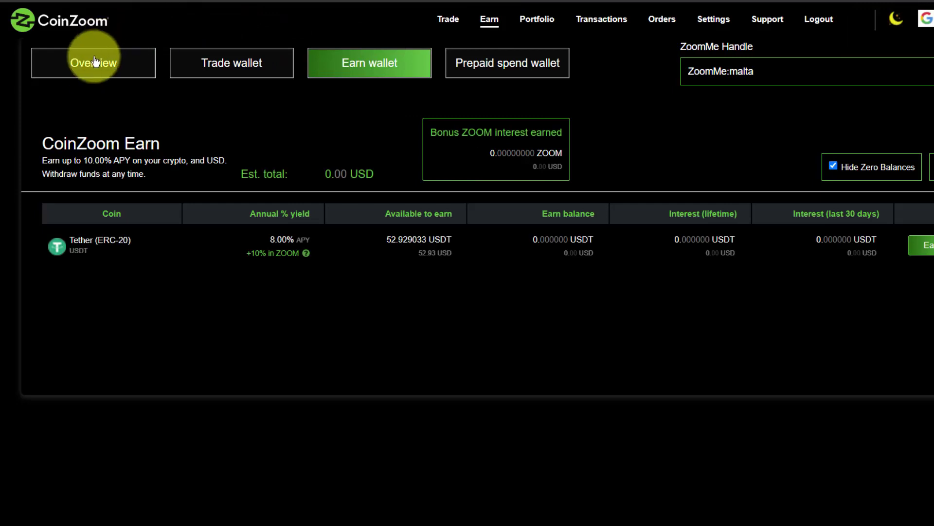
click(81, 70)
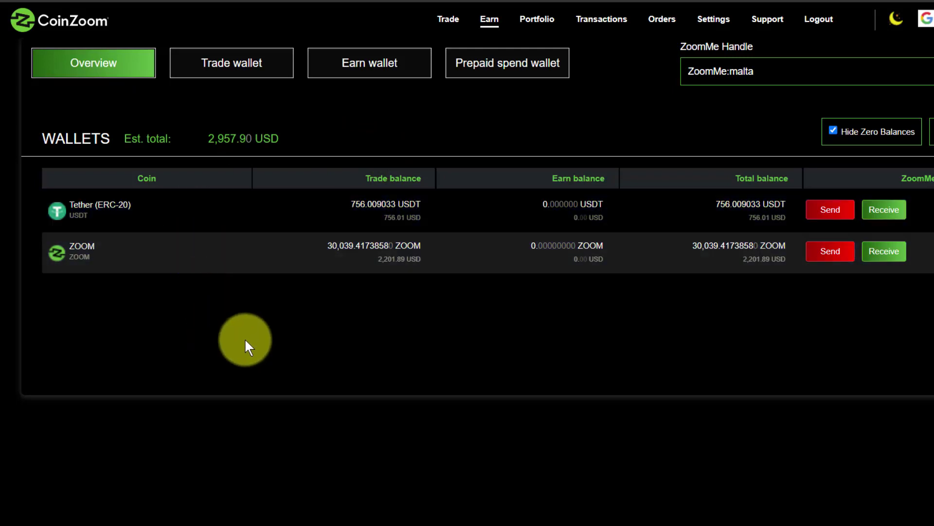
click(230, 68)
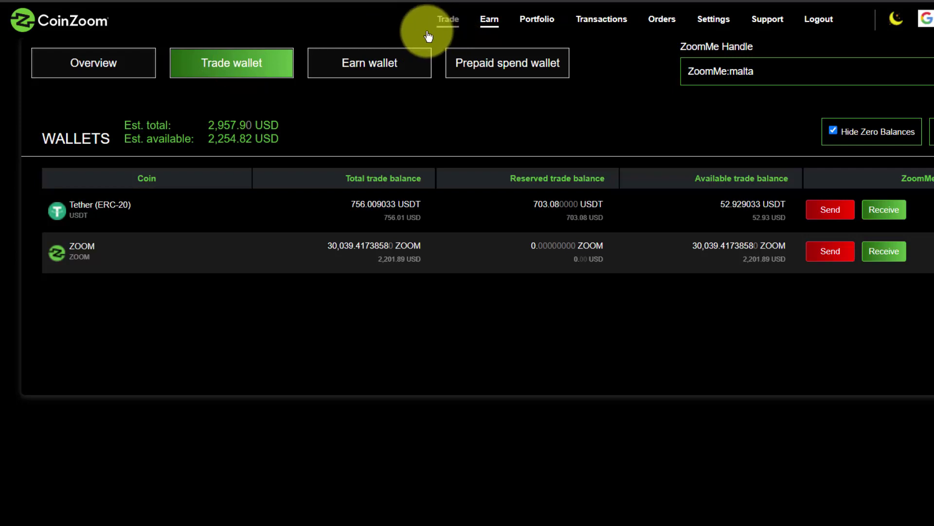
click(369, 63)
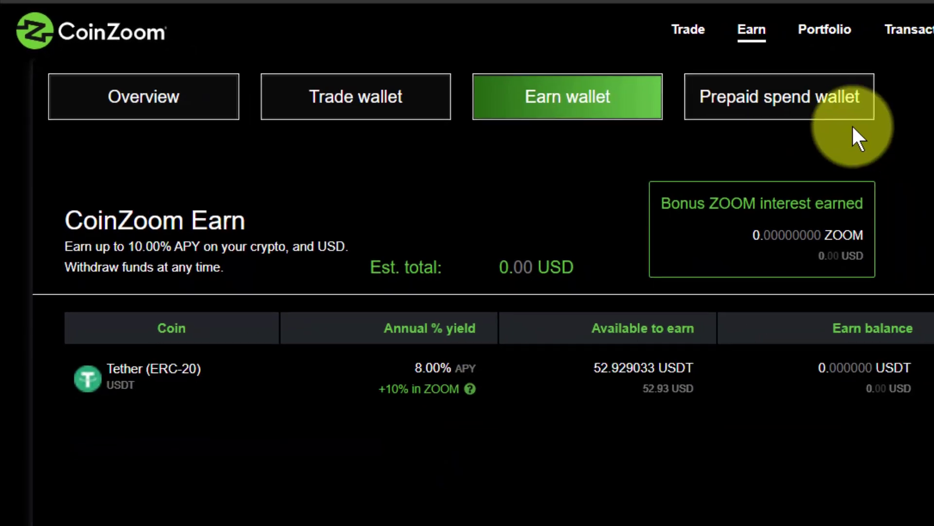
click(773, 104)
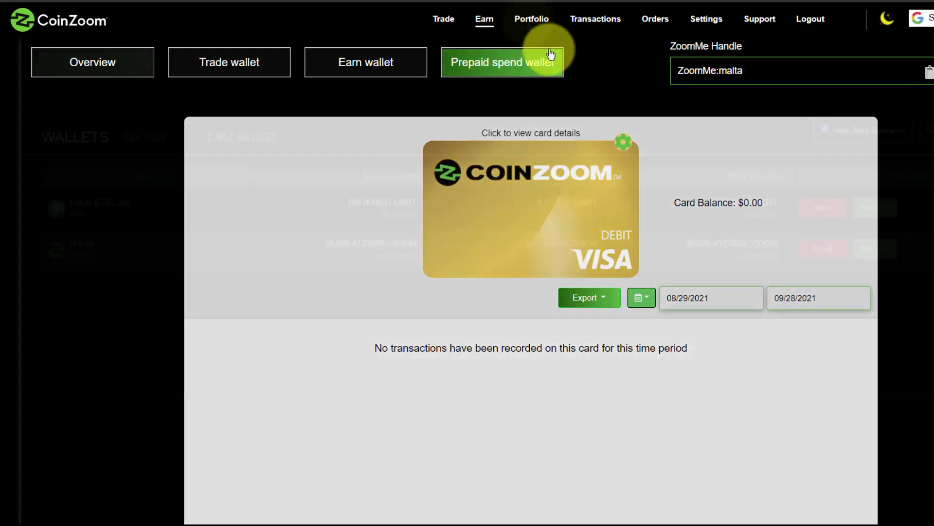
Step: Open the portfolio, show coins with zero balances and search the wallet list for usdt
click(529, 22)
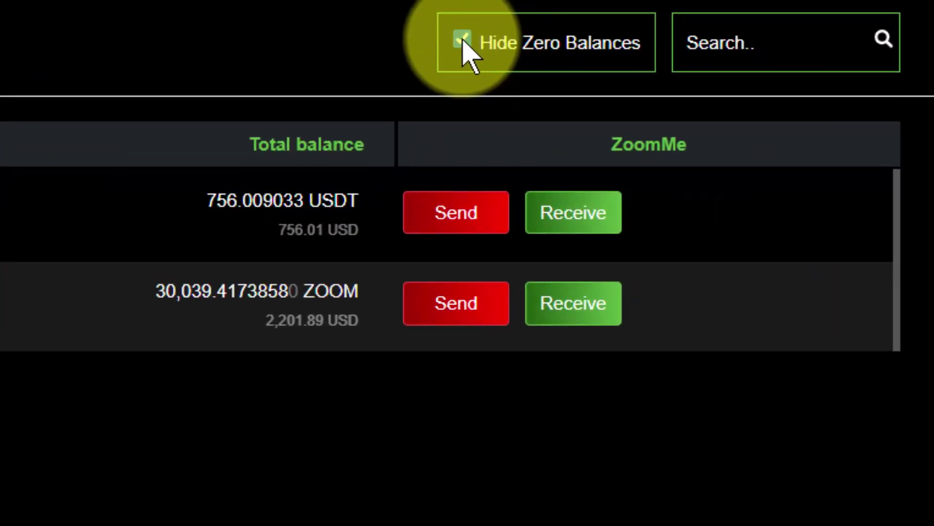
click(463, 40)
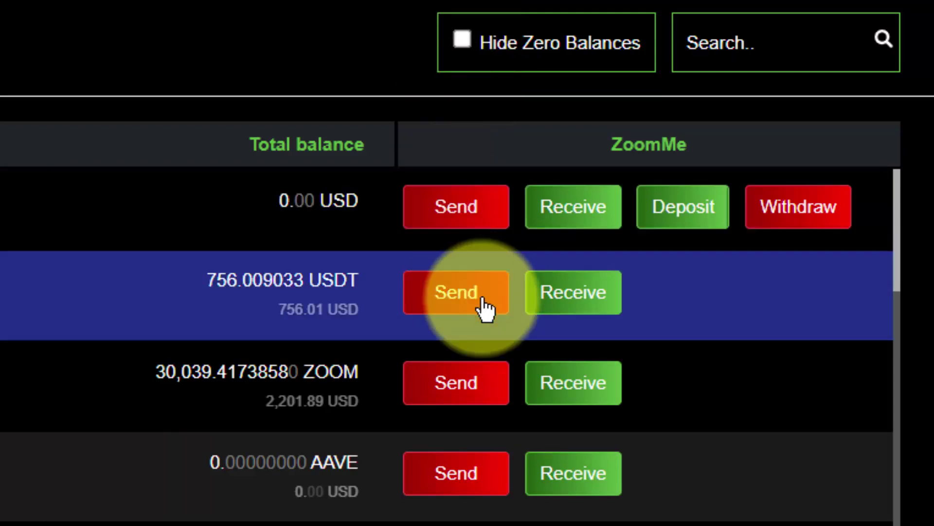
click(753, 41)
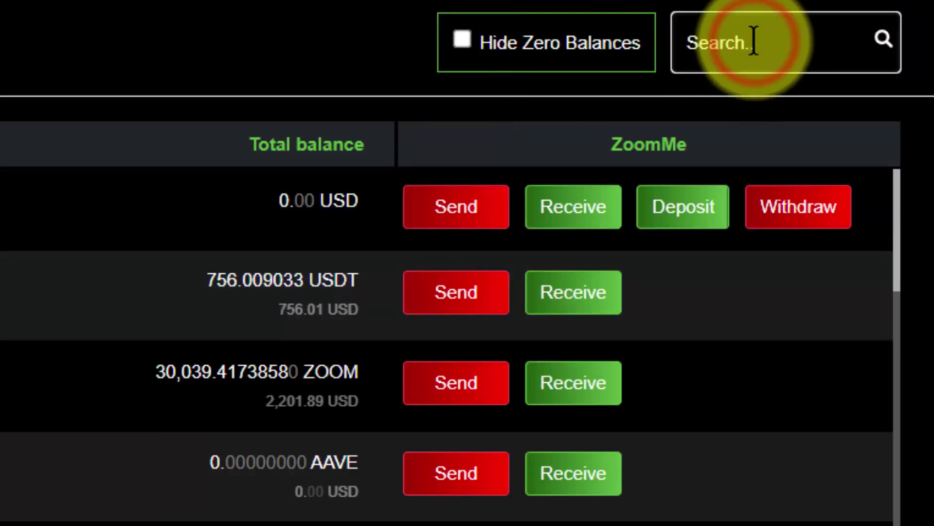
text(usdt)
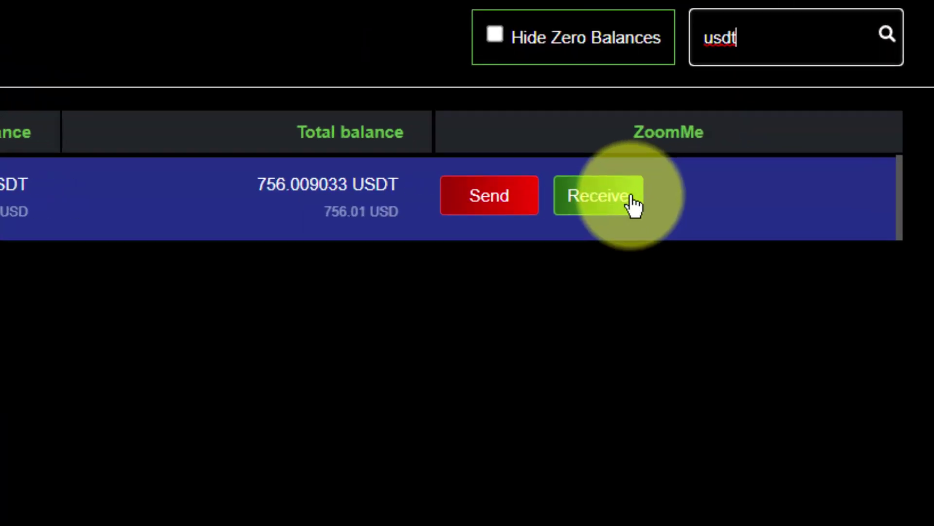
Step: Open the USDT receiving address, acknowledge the Tether (ERC-20) notice and copy the wallet address
click(588, 202)
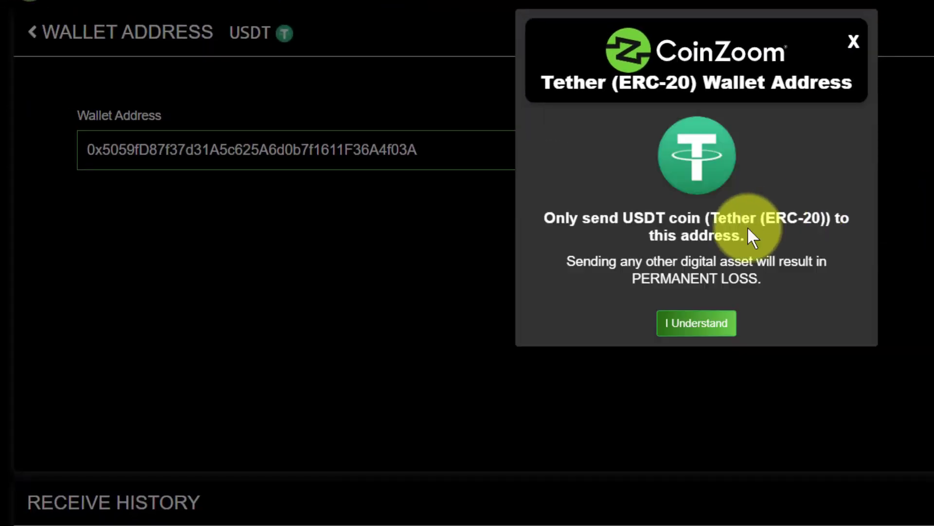
click(700, 331)
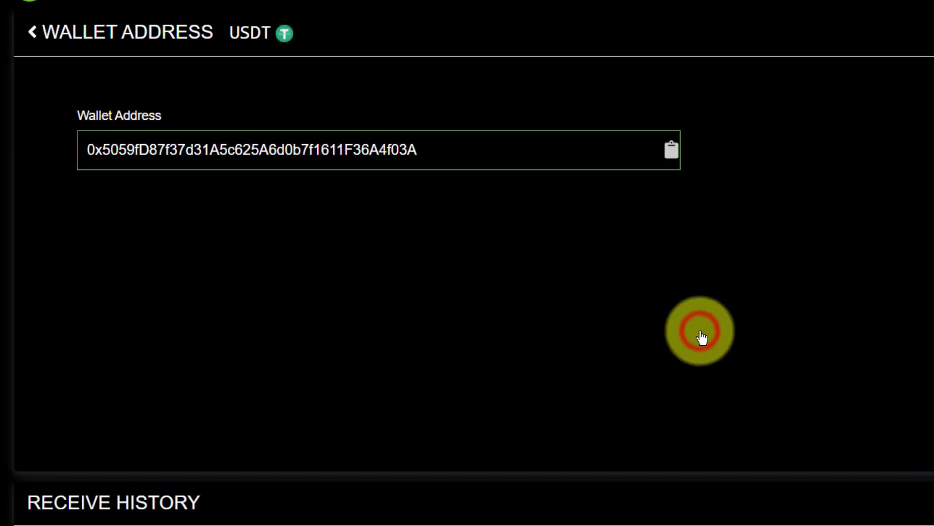
click(671, 151)
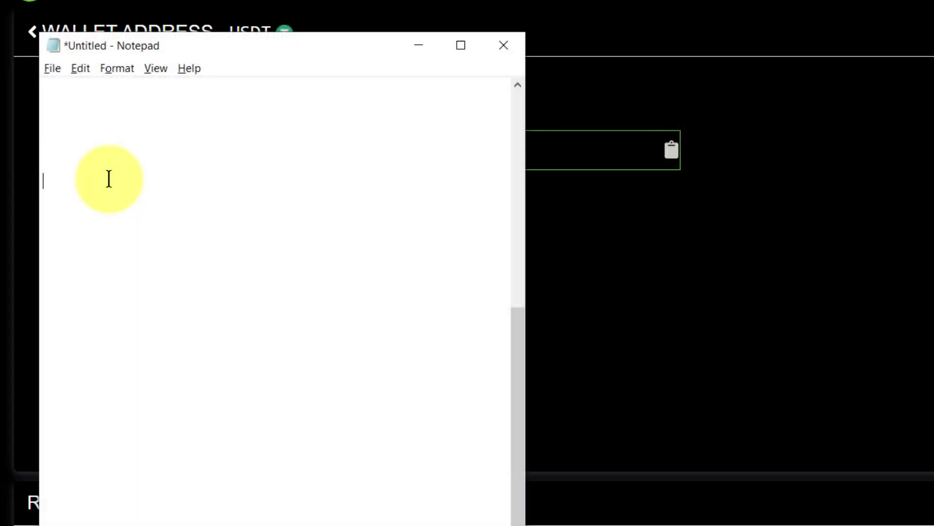
Step: Paste the copied wallet address into the Notepad document, check it, and return to CoinZoom to highlight the same address
key(ctrl+v)
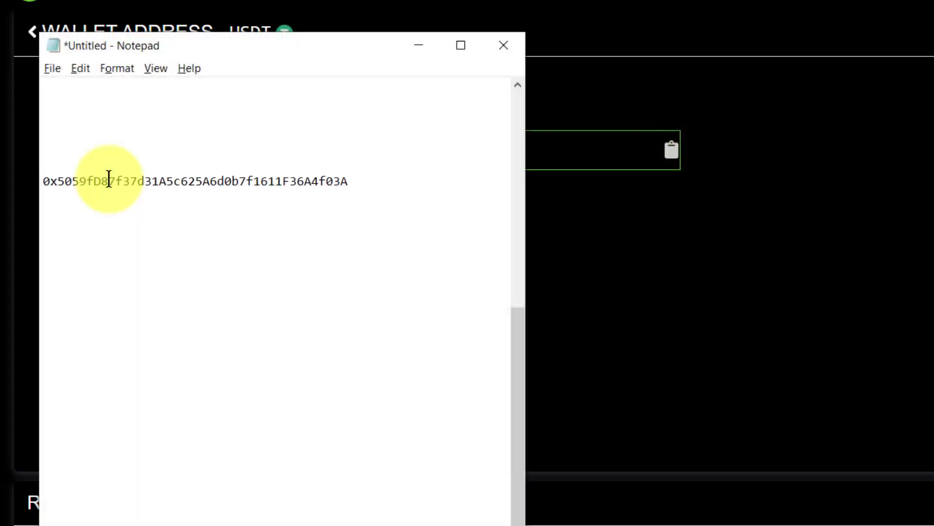
click(357, 182)
key(Return)
drag(47, 191, 42, 180)
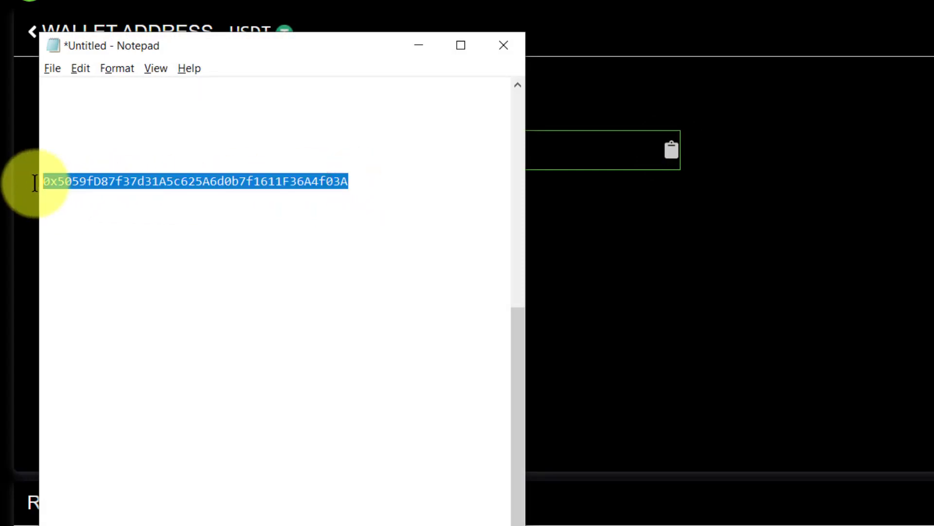
click(419, 44)
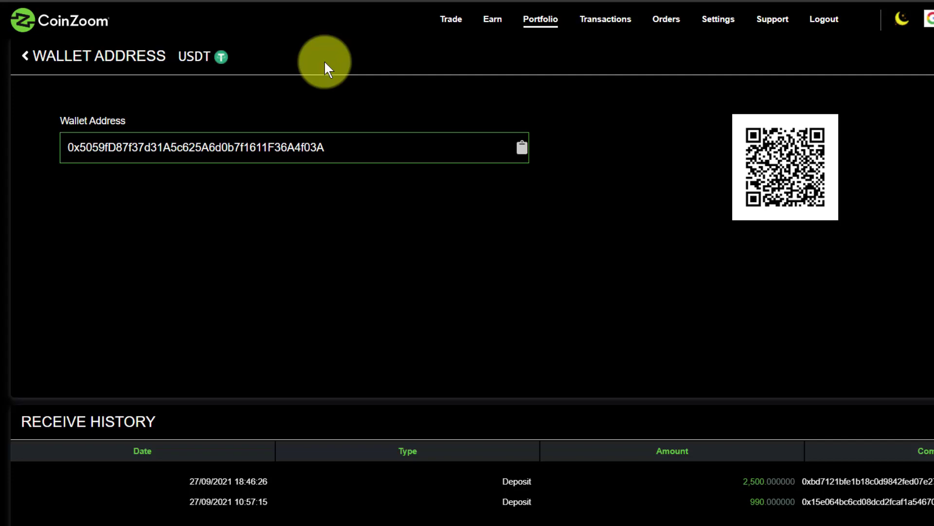
drag(330, 146, 60, 149)
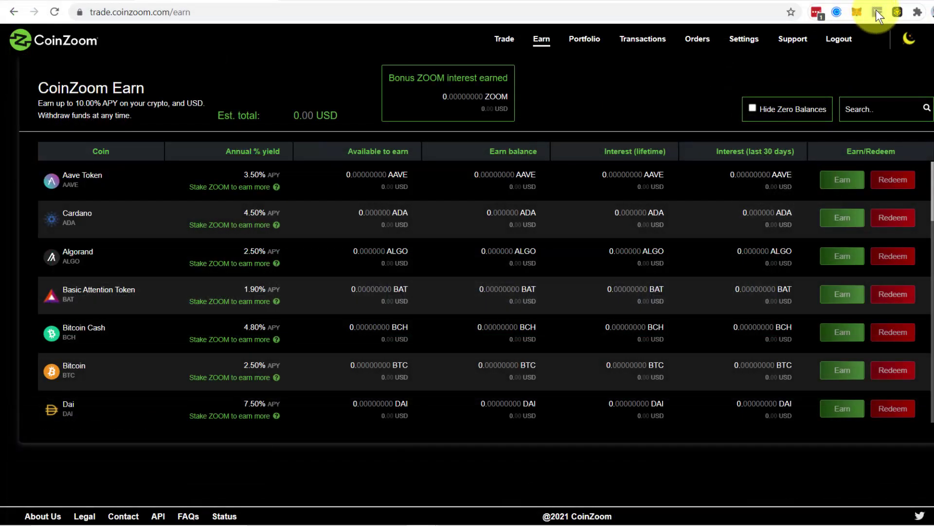
Step: Try to send USDT from the TRON wallet extension, pasting the copied CoinZoom wallet address as the receiving account
click(877, 11)
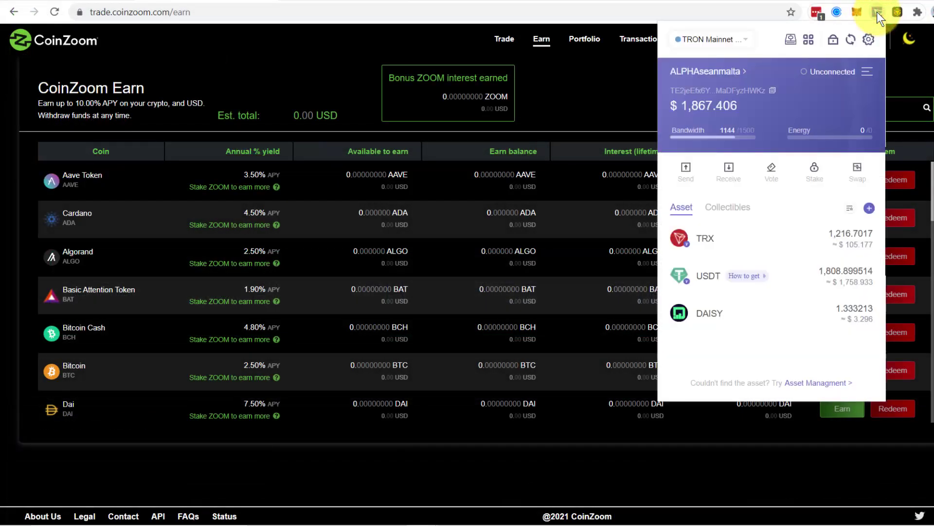
click(789, 284)
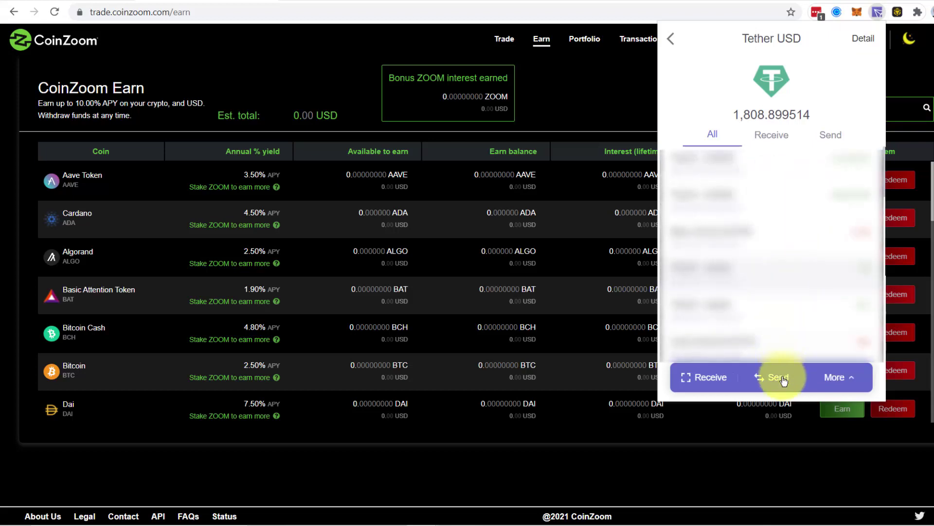
click(782, 383)
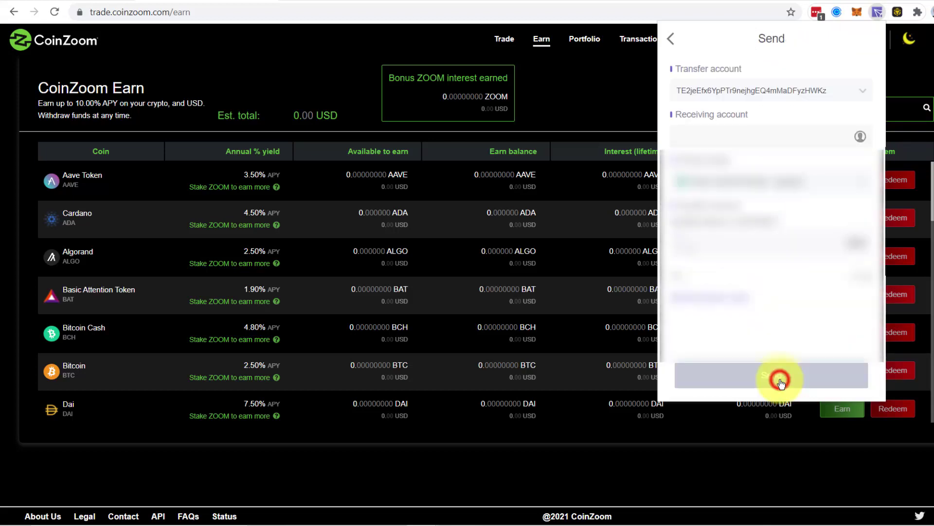
click(714, 137)
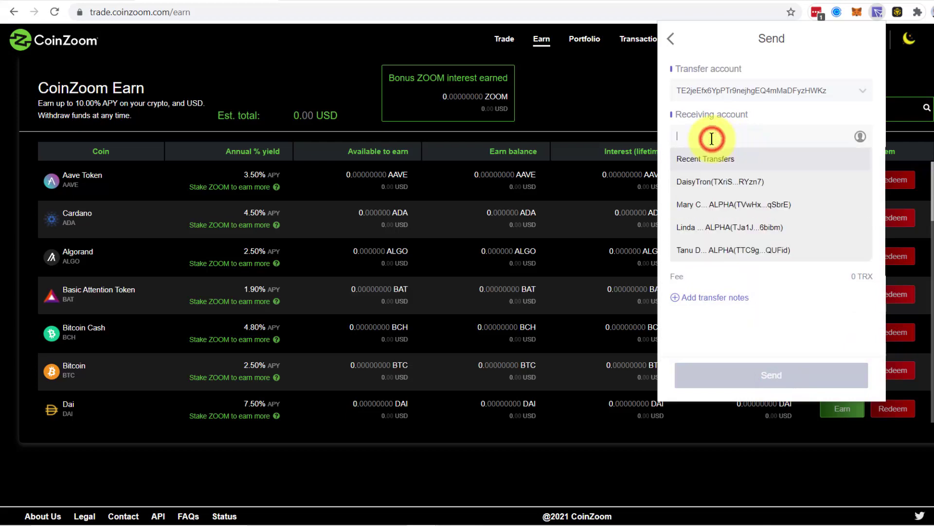
key(ctrl+v)
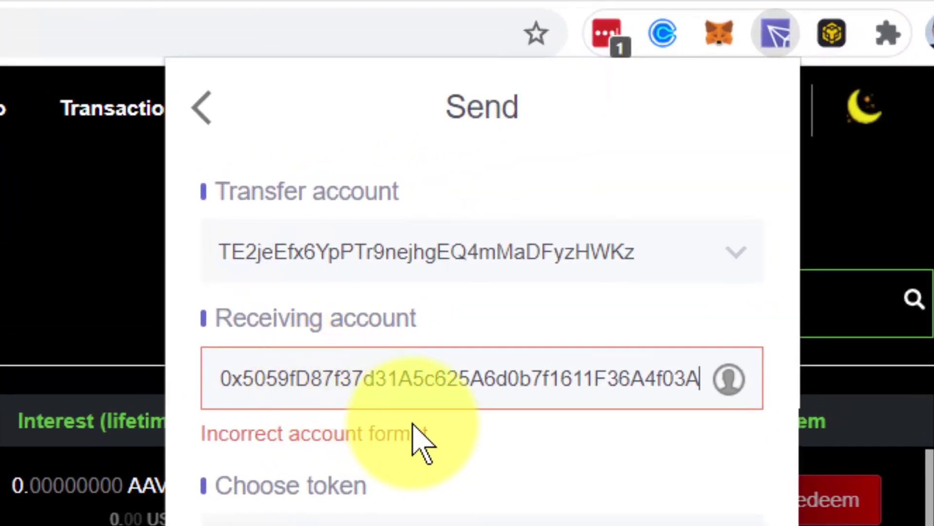
click(460, 432)
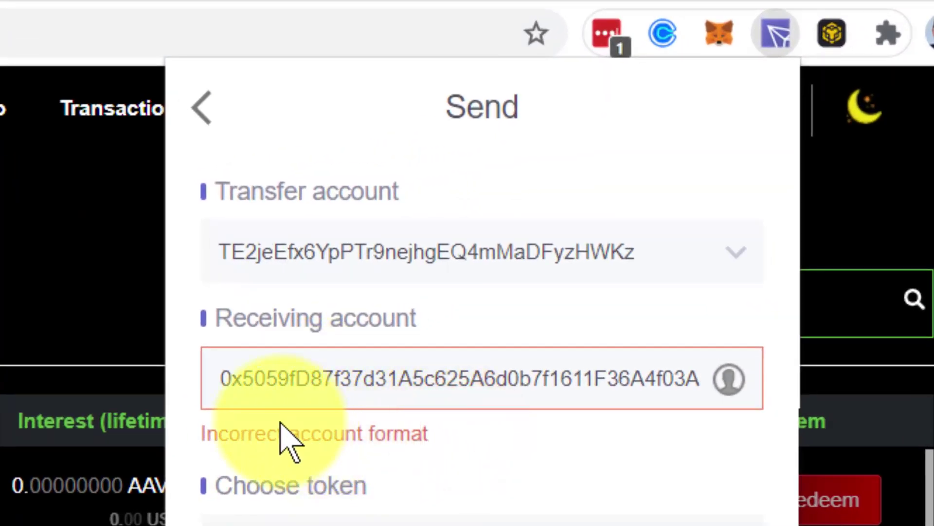
Step: Clear the pasted CoinZoom address from the receiving account of the USDT transfer
drag(531, 380, 215, 383)
key(Delete)
key(Delete)
key(Delete)
key(Delete)
key(Delete)
key(Delete)
key(Delete)
key(Delete)
key(Delete)
key(Delete)
key(Delete)
key(Delete)
key(Delete)
key(Delete)
key(Delete)
key(Delete)
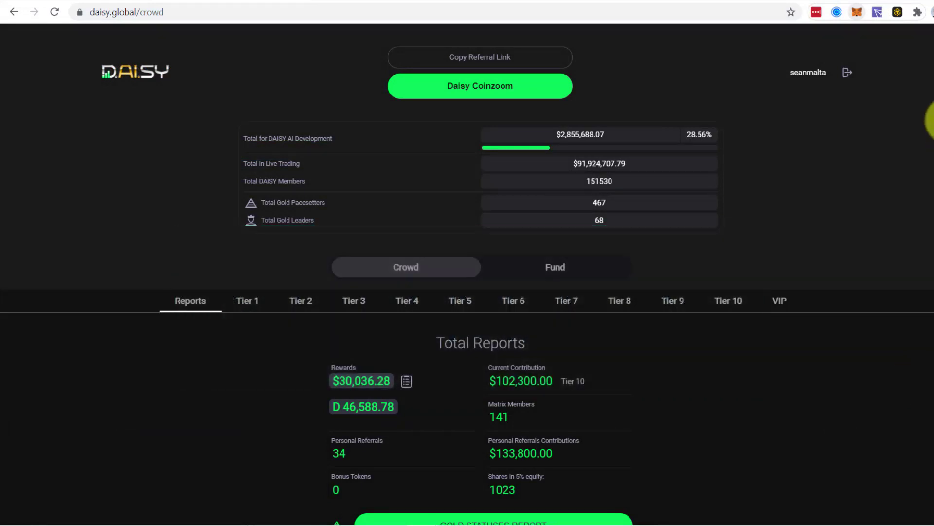
Step: Check the TRON wallet's connection and balances on the Daisy page, close the wallet, and highlight the logged-in username
click(877, 11)
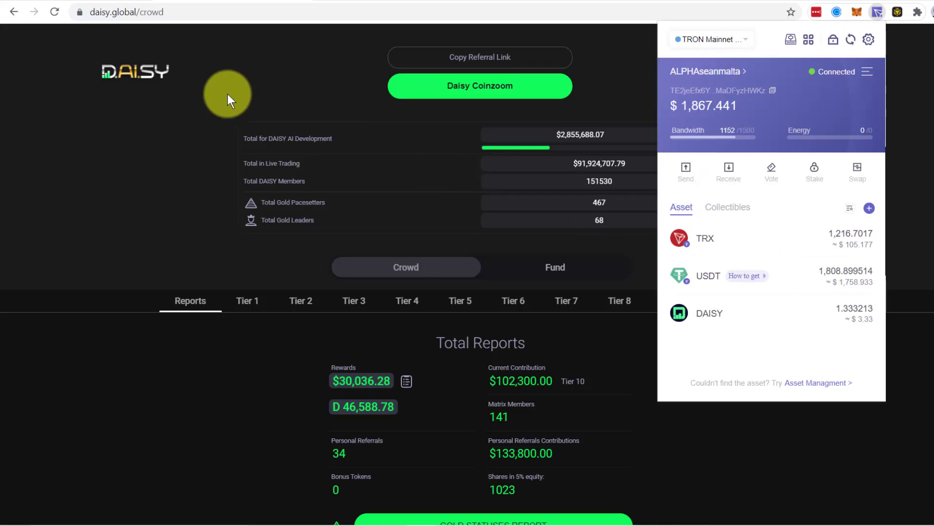
click(765, 484)
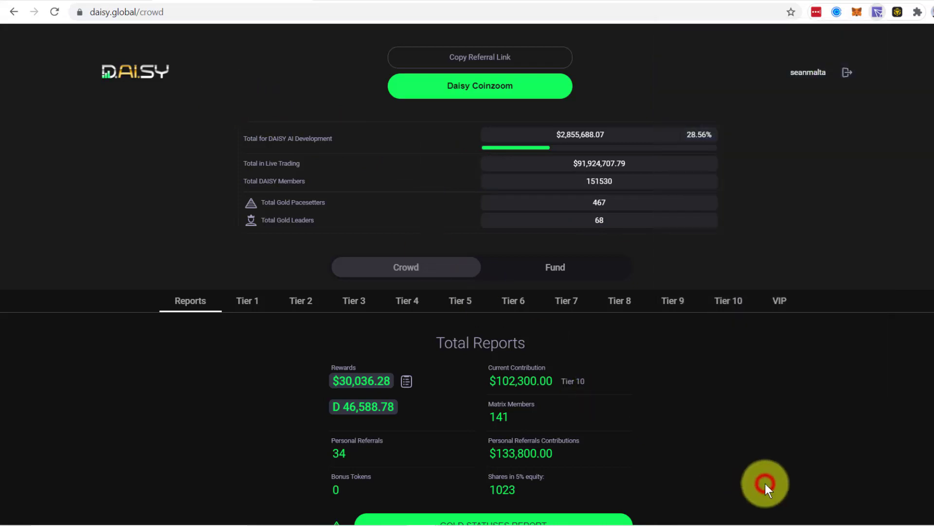
drag(827, 72, 792, 72)
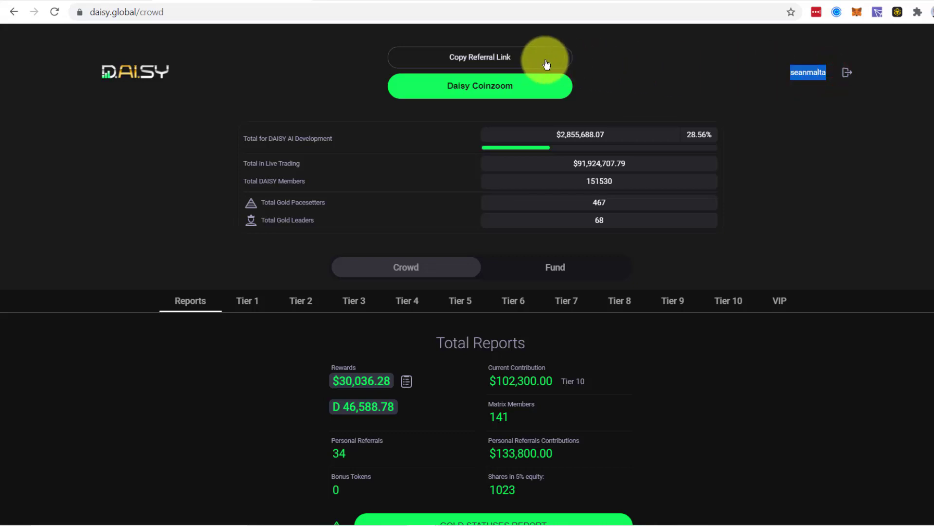
Step: Open the Daisy Coinzoom landing page from the Daisy dashboard and go to its Get Started registration
click(467, 88)
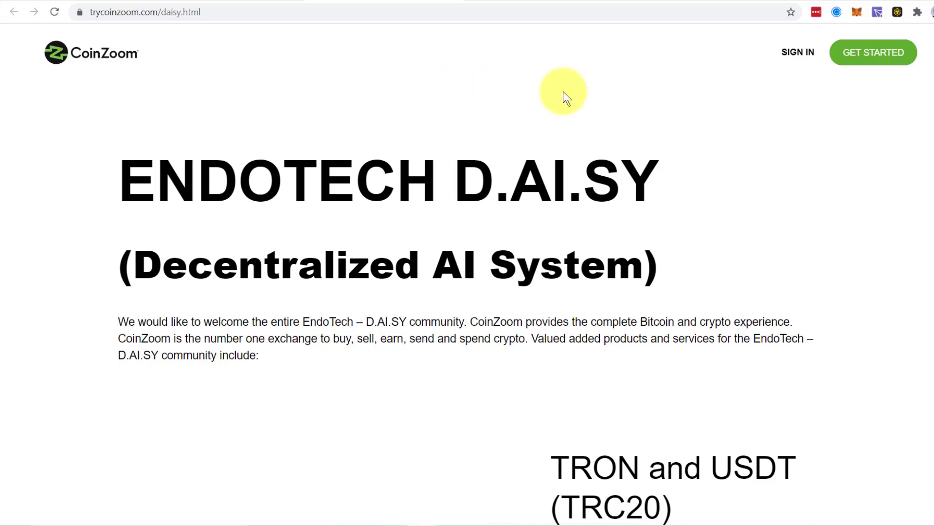
click(877, 53)
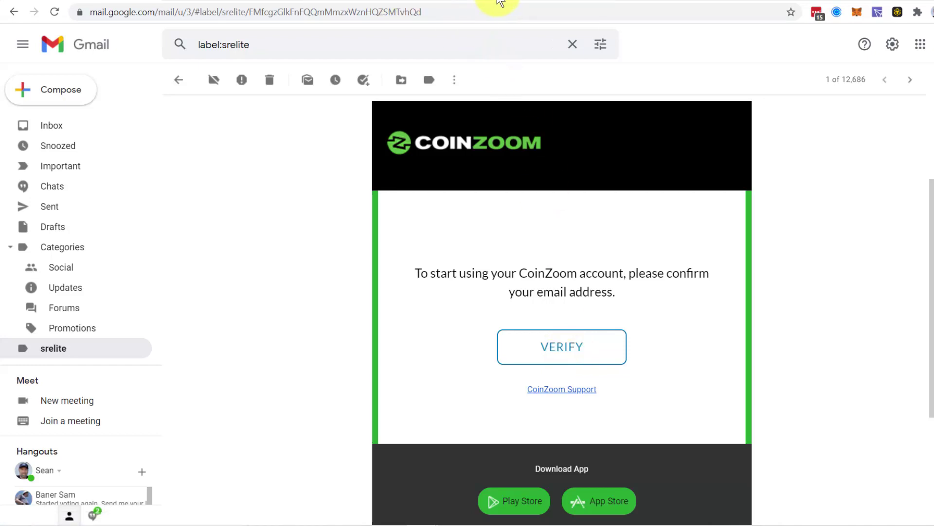
Step: Return to the CoinZoom portfolio, open the USDT receiving address, acknowledge the Tether (ERC-20) notice and highlight the wallet address
click(523, 1)
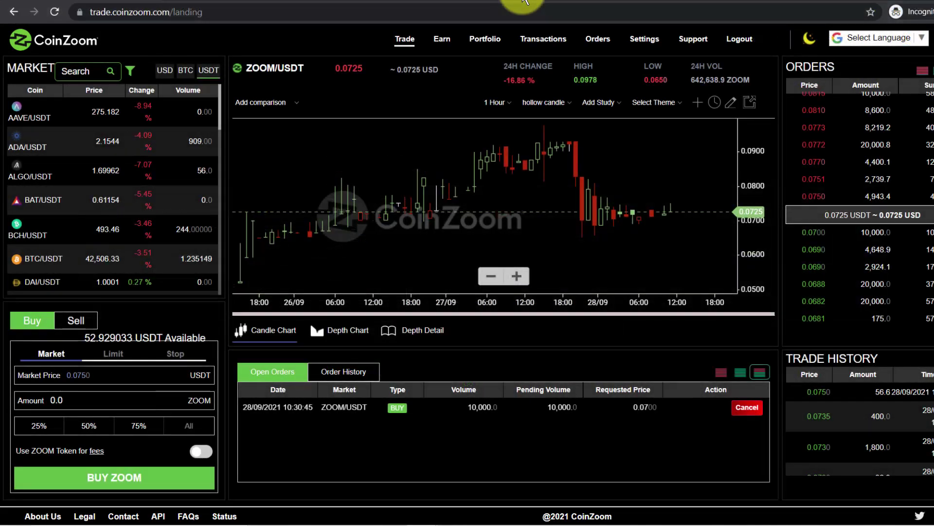
click(486, 41)
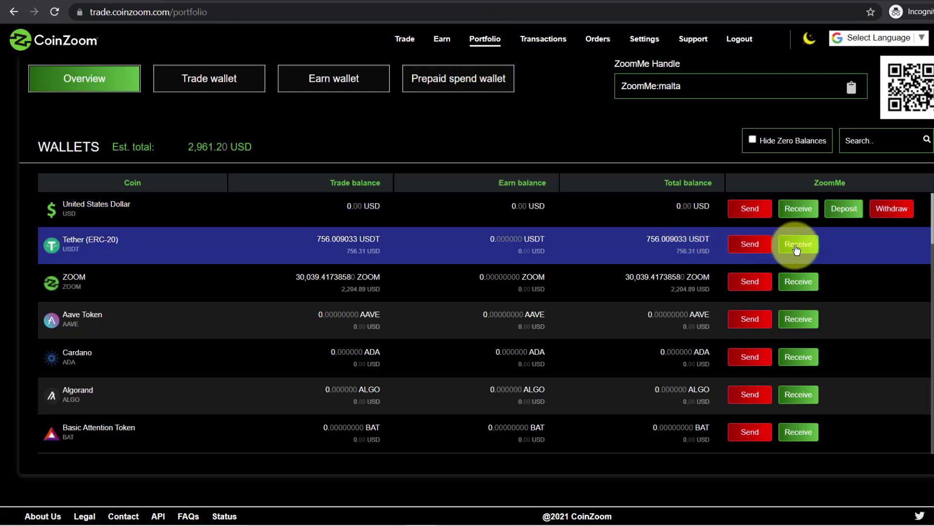
click(796, 246)
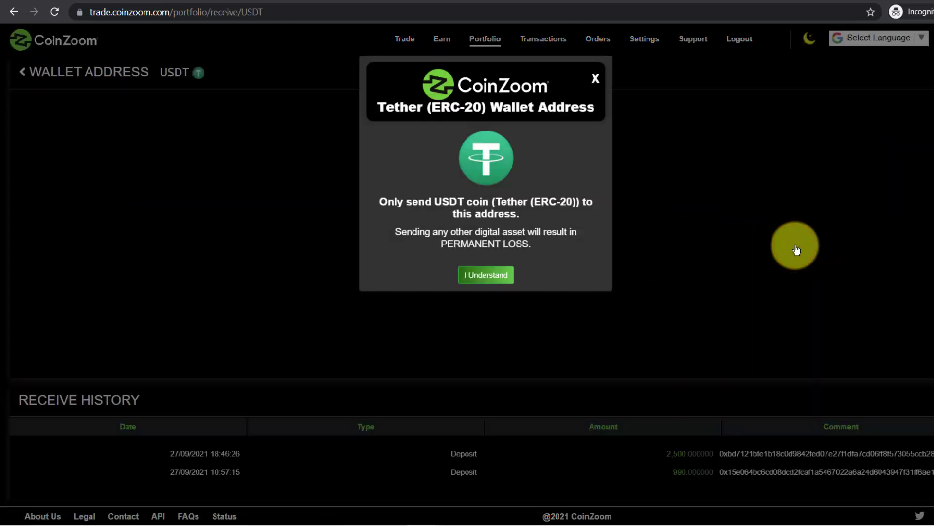
click(485, 276)
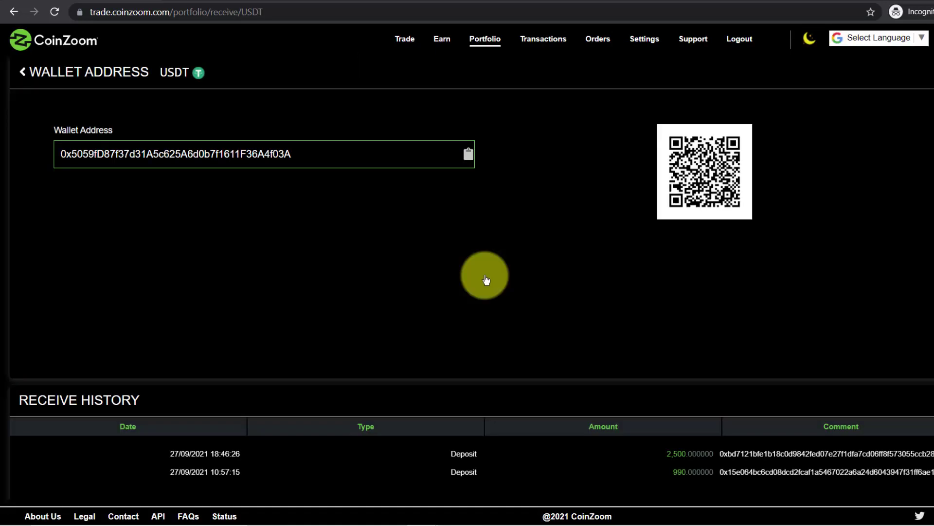
drag(294, 154, 54, 158)
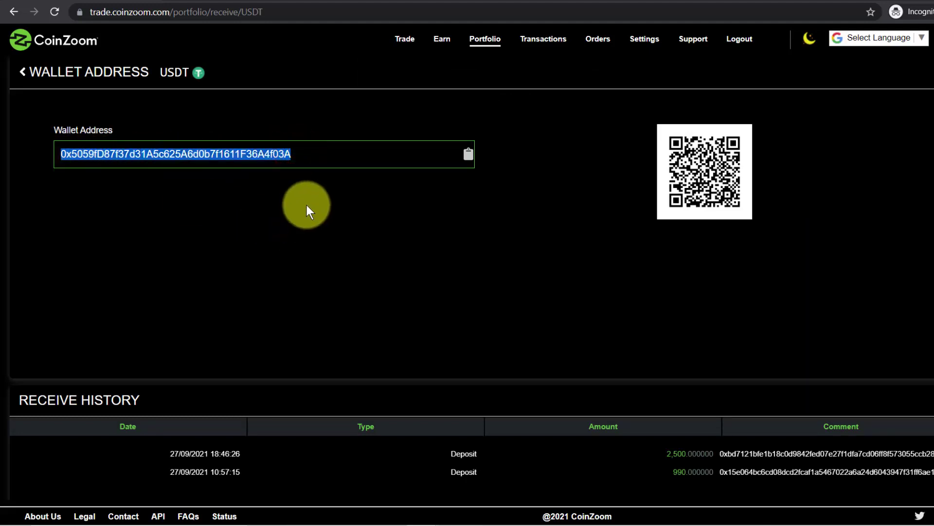